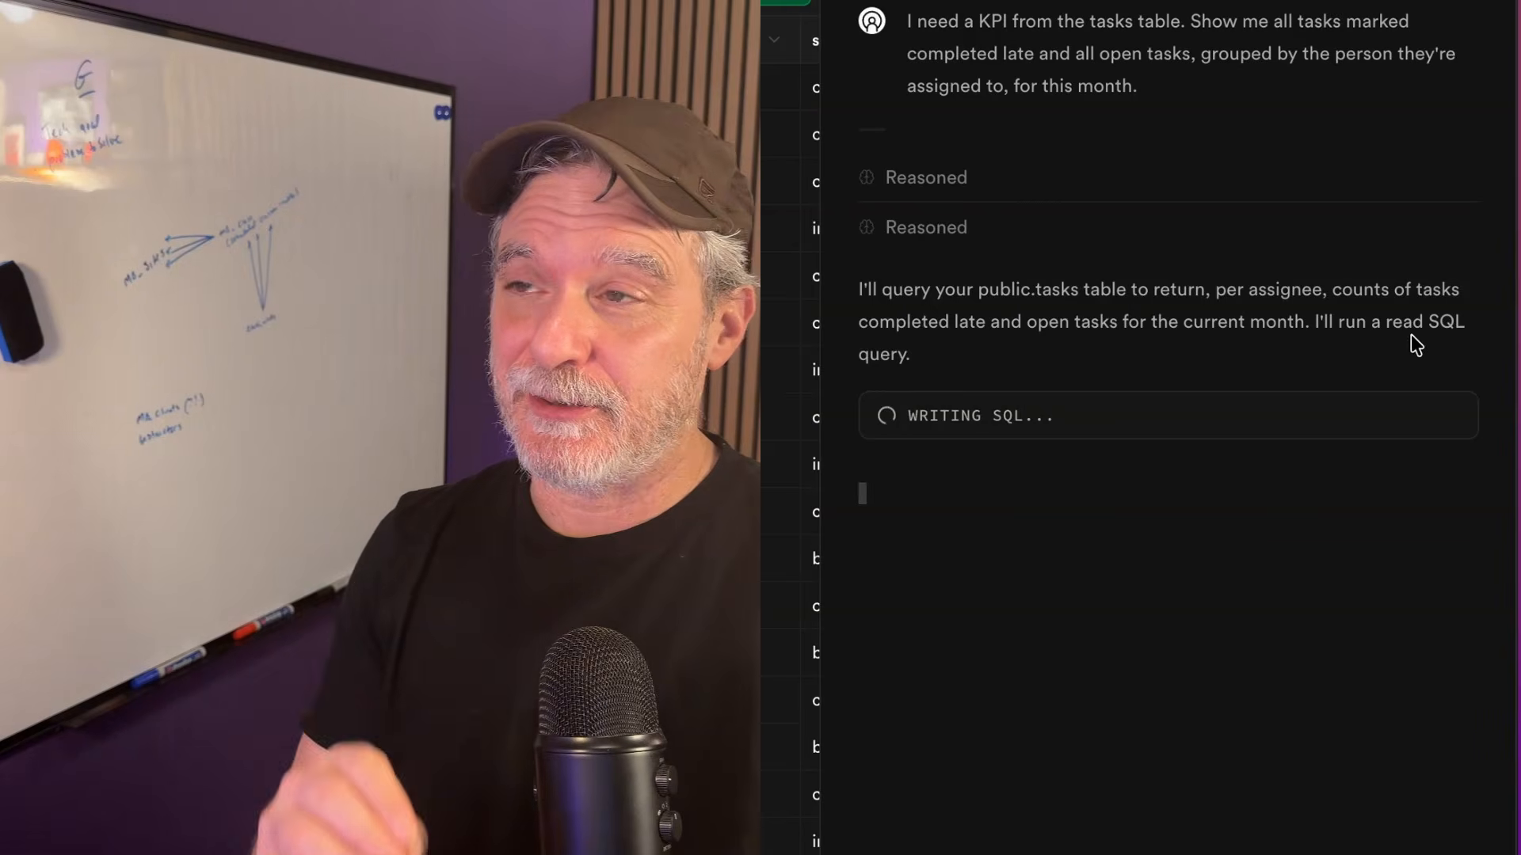
Run the assistant's KPI query, then scroll the tasks table's on_time, due_date and completed_at columns
click(1392, 697)
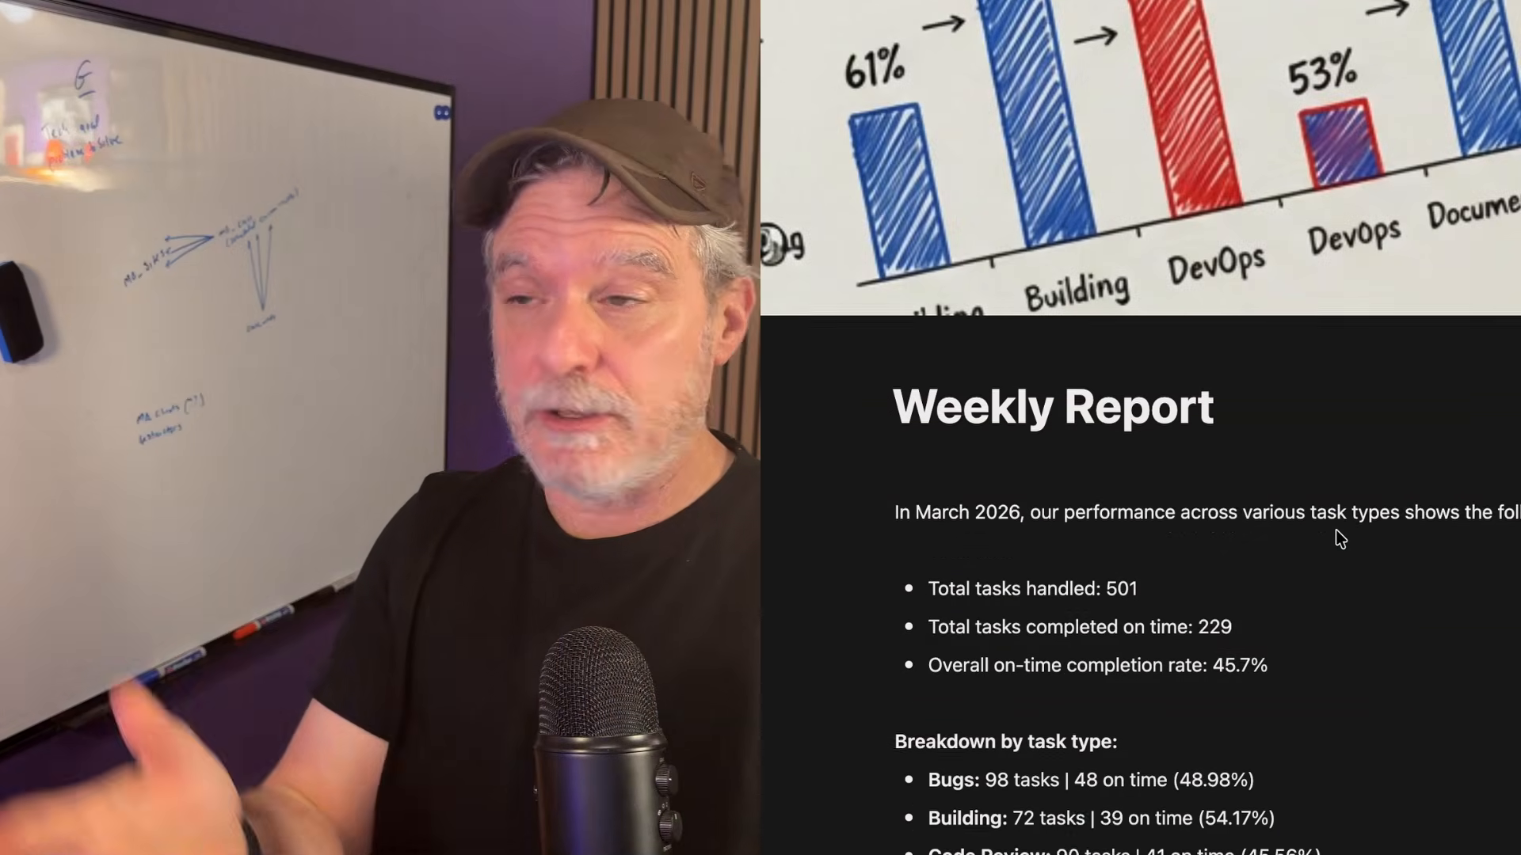
scroll(1339, 526, down, 4)
scroll(1339, 537, down, 4)
scroll(1336, 533, down, 7)
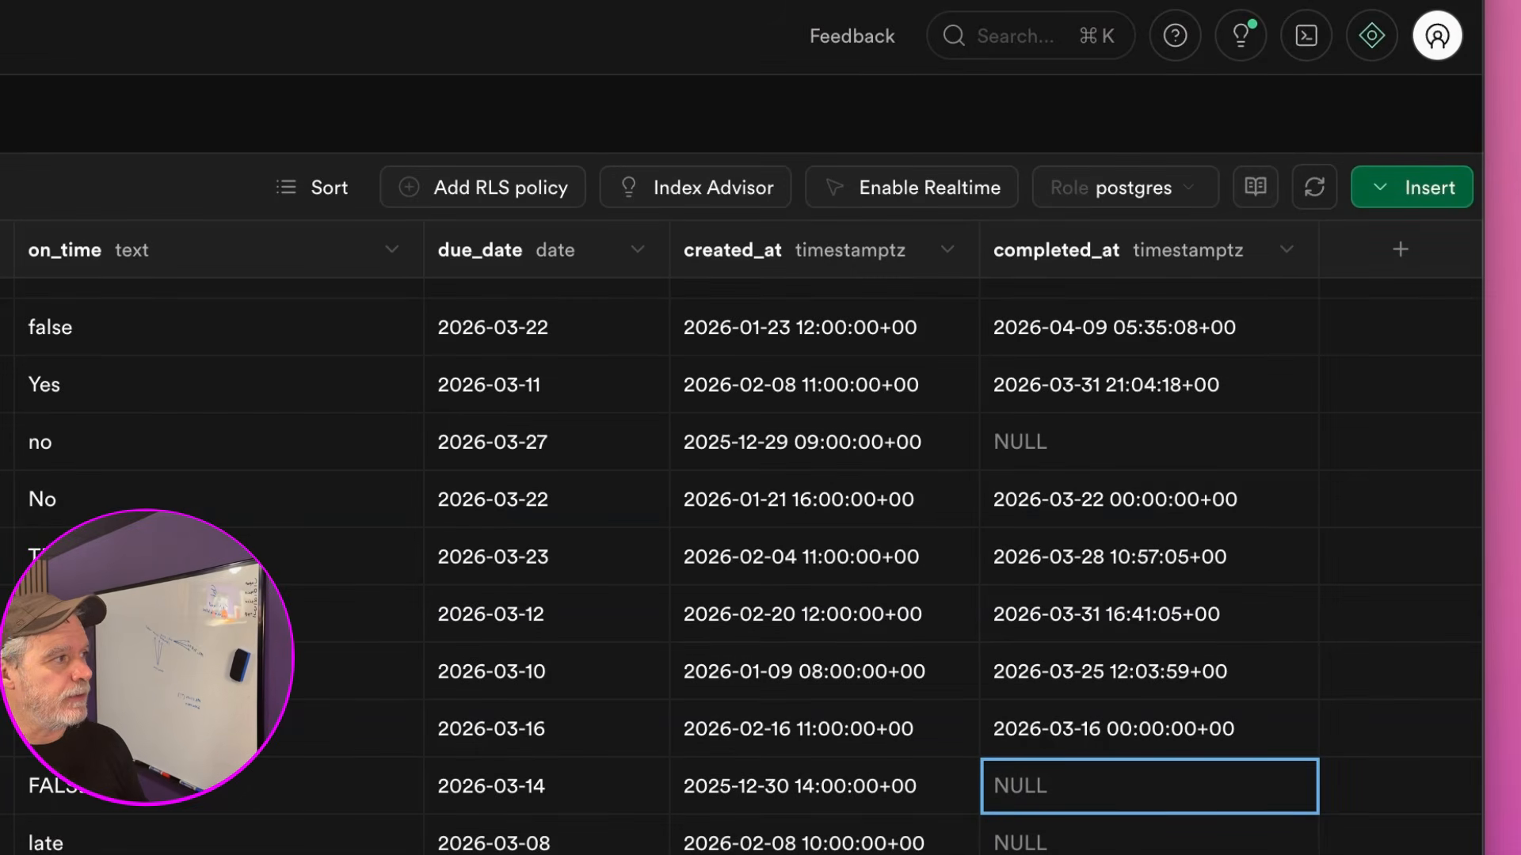
Open a fresh 'How can I assist you?' AI assistant panel beside the tasks table
click(1372, 41)
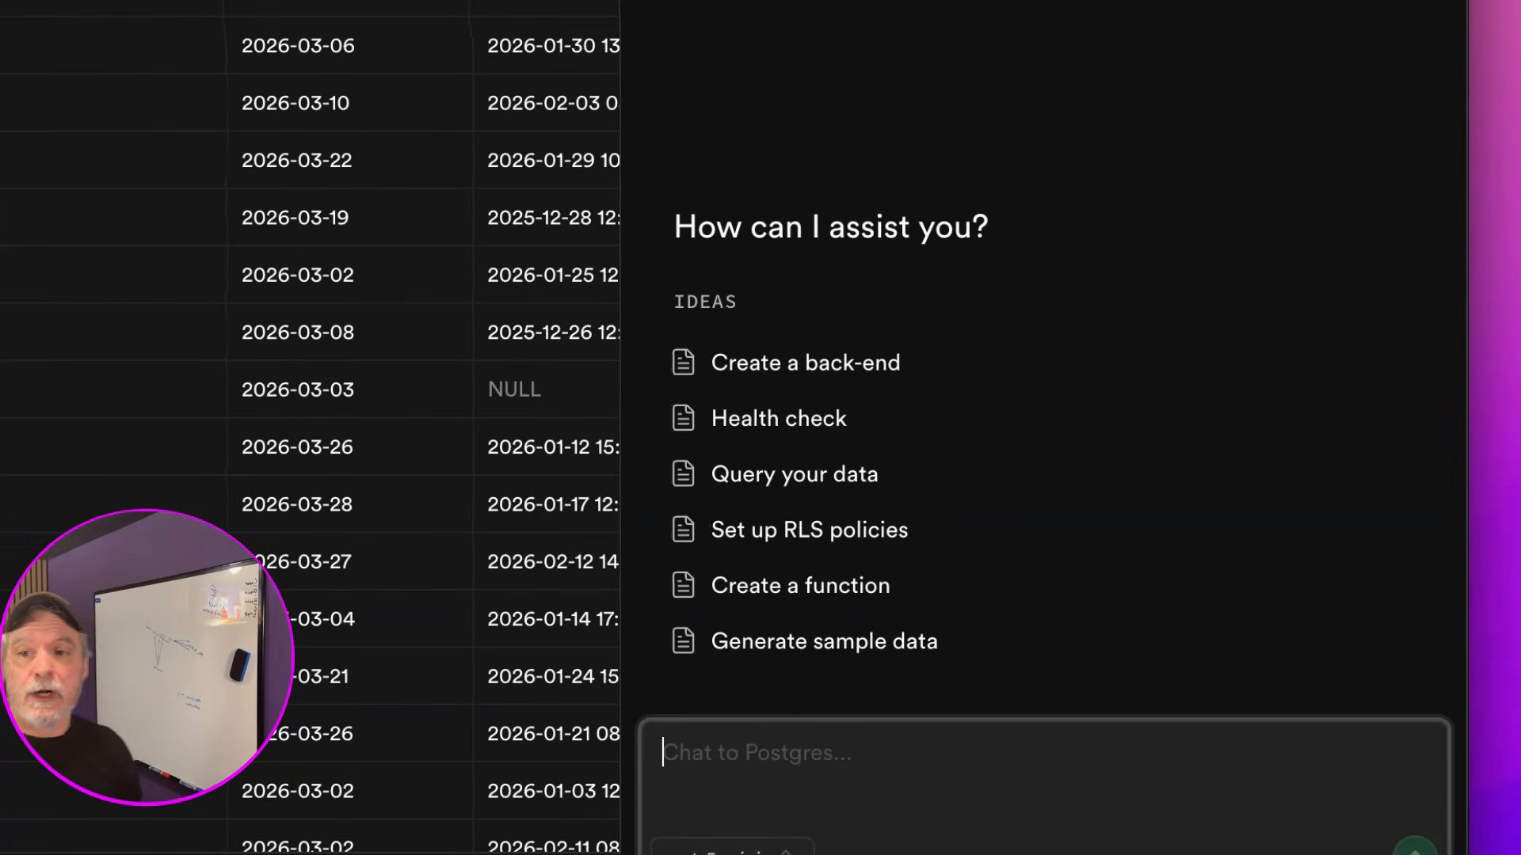
Send the pasted request for this month's late-completed and open tasks per assignee, and run the generated SQL
key(super+Tab)
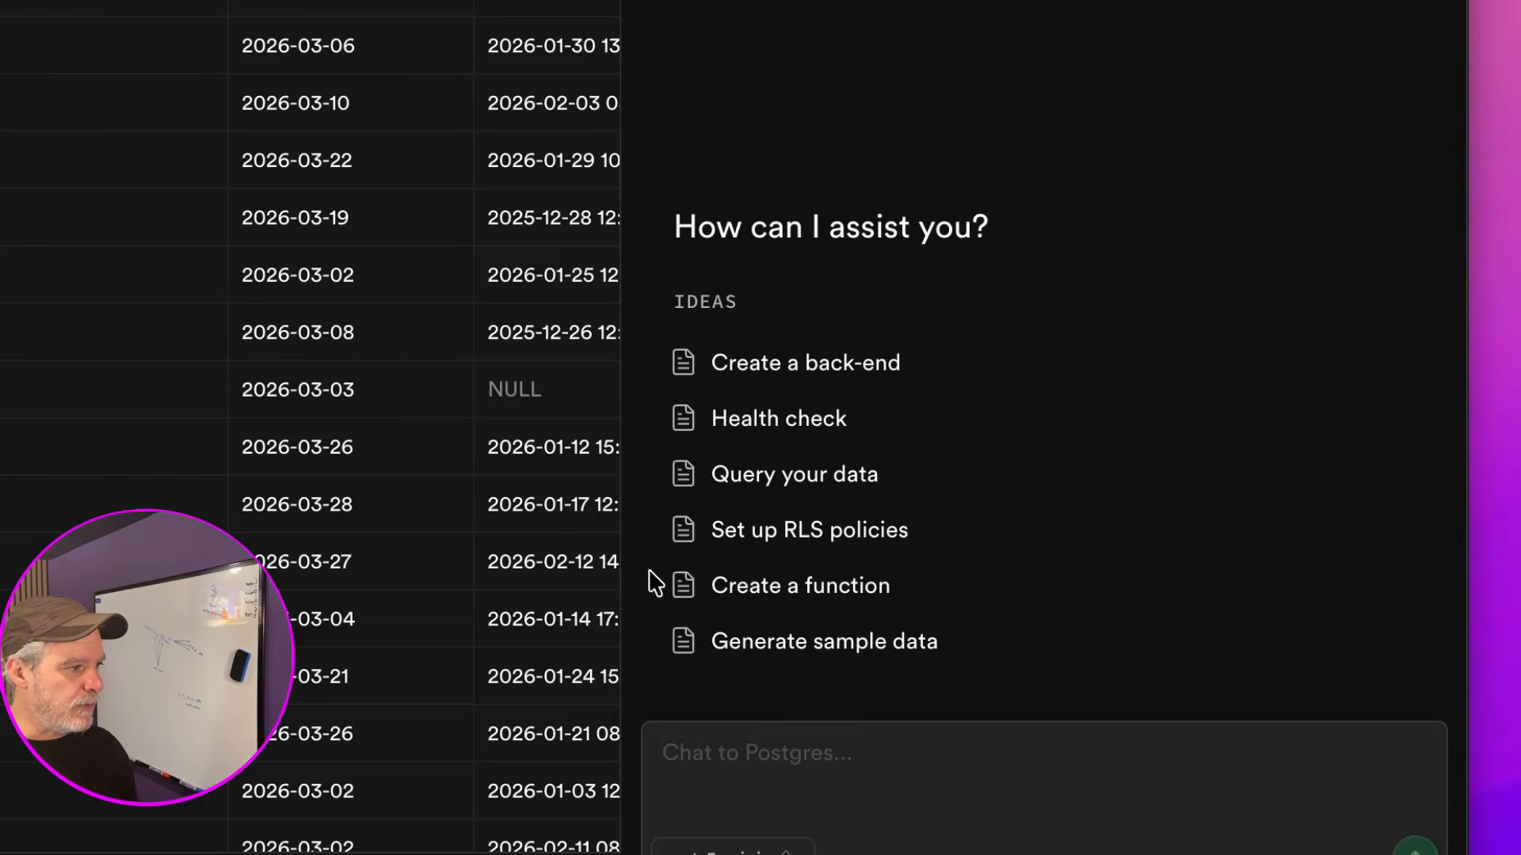
click(922, 795)
text(I need a KPI from the tasks table. Show me all tasks marked completed late and all open tasks, grouped by the person they're assigned to, for this month.)
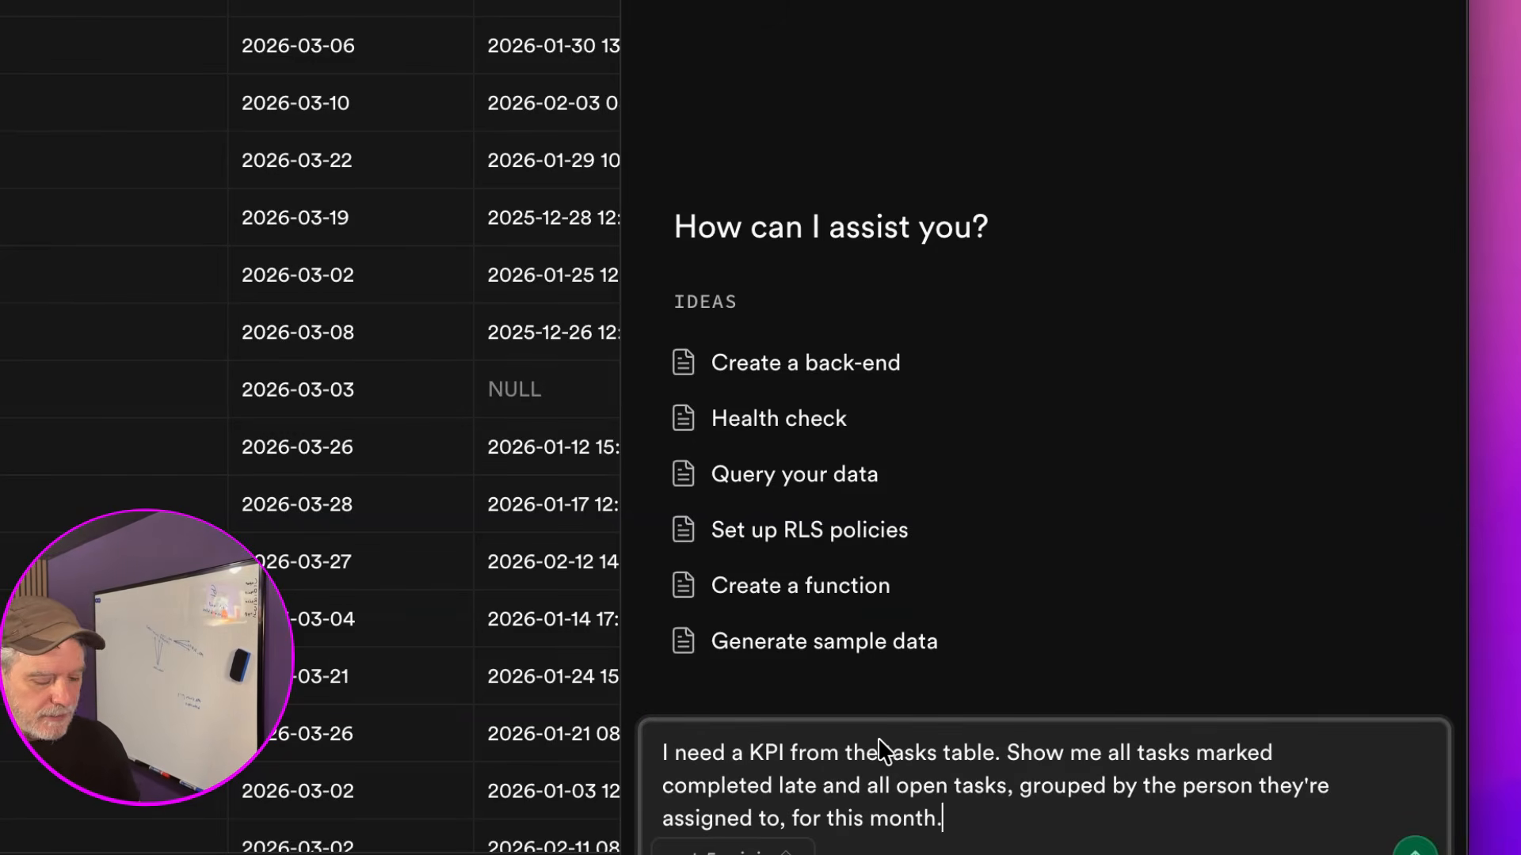
key(Return)
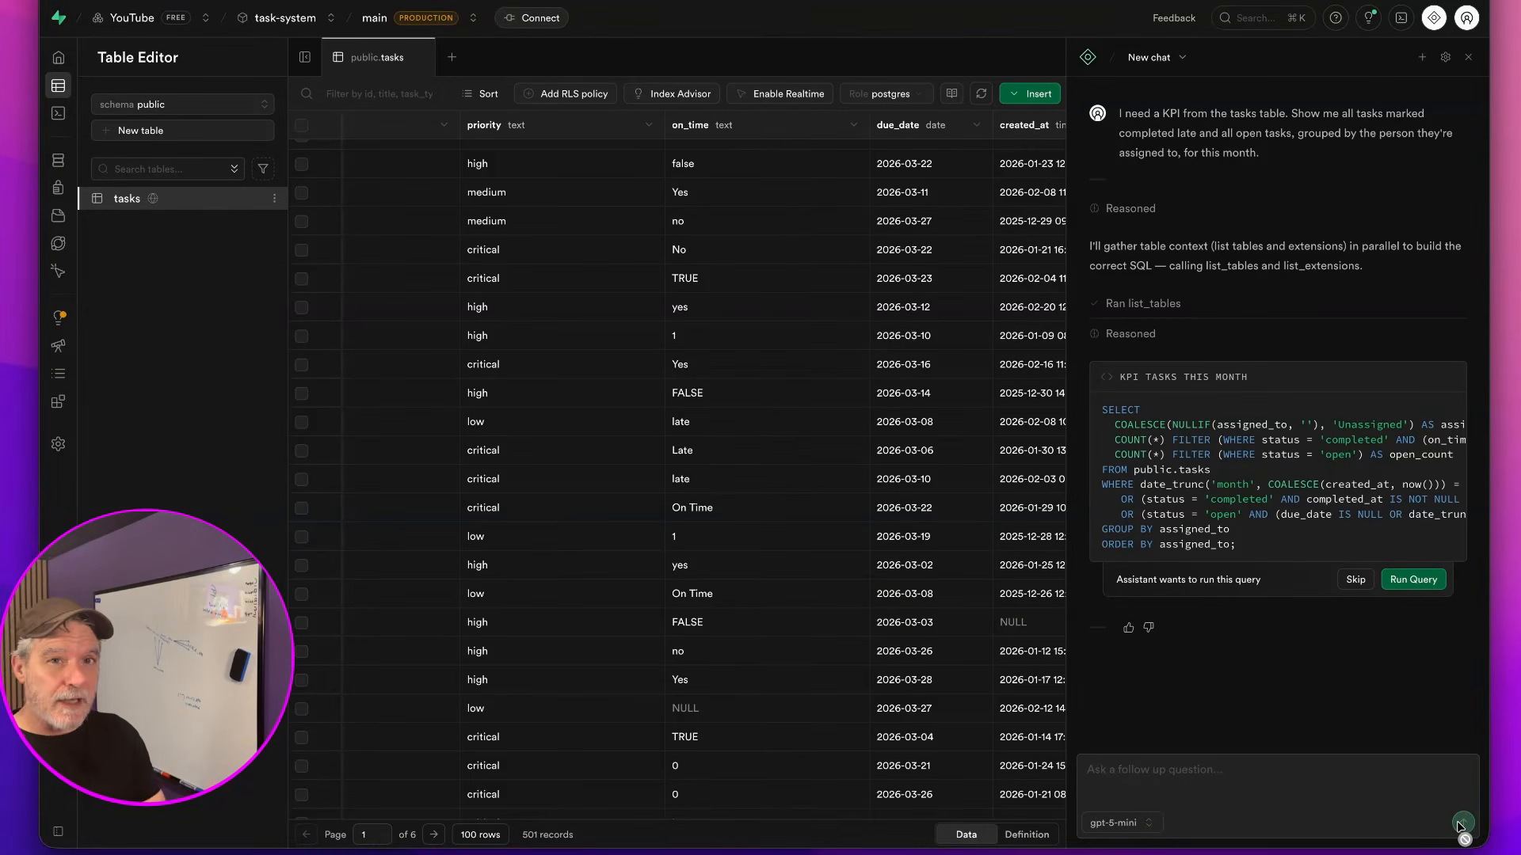
click(1412, 580)
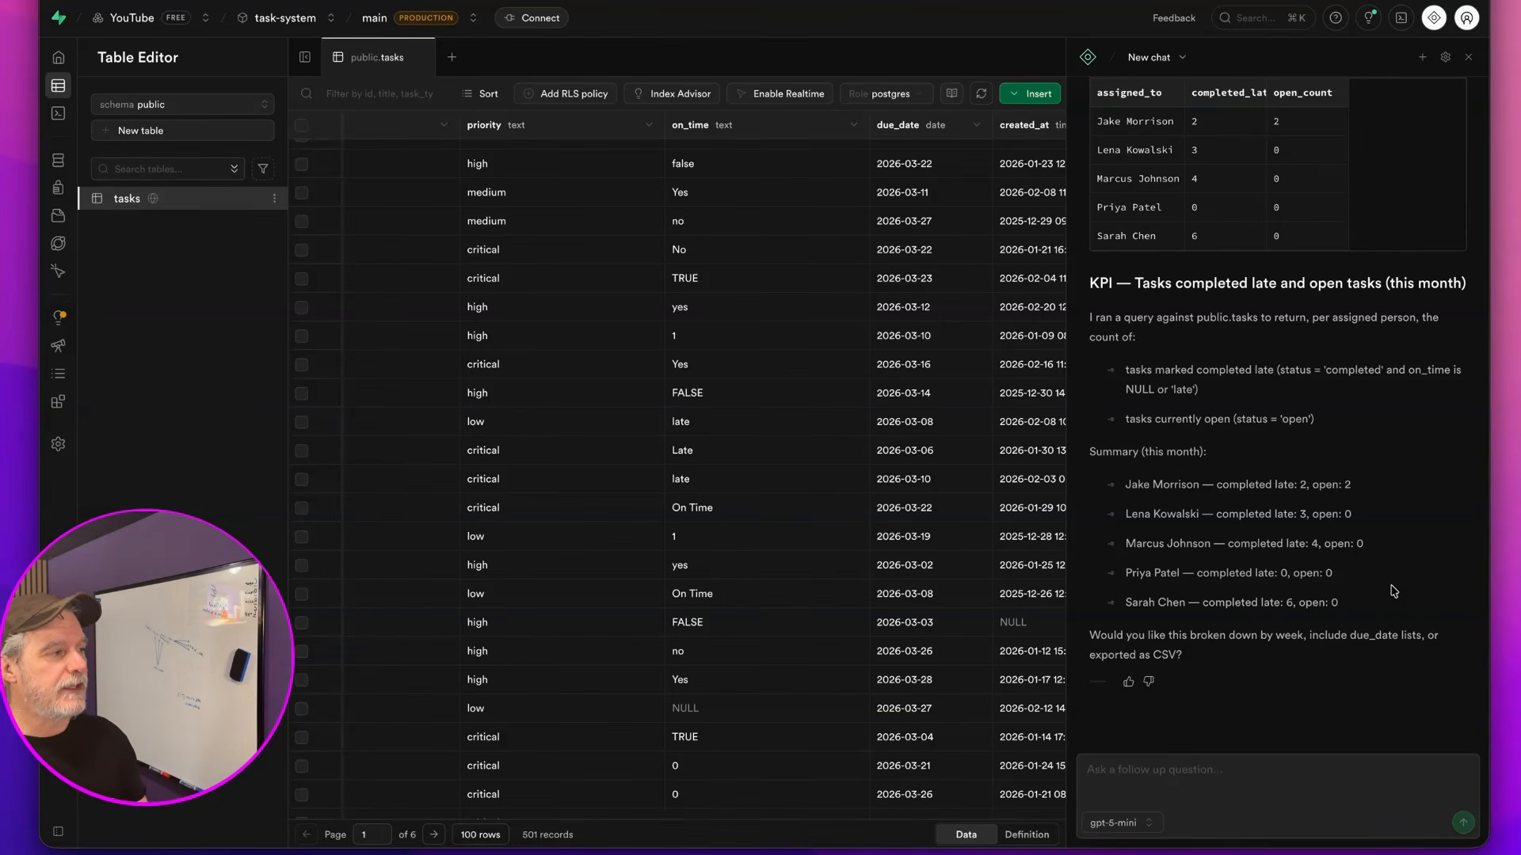
scroll(1443, 567, up, 6)
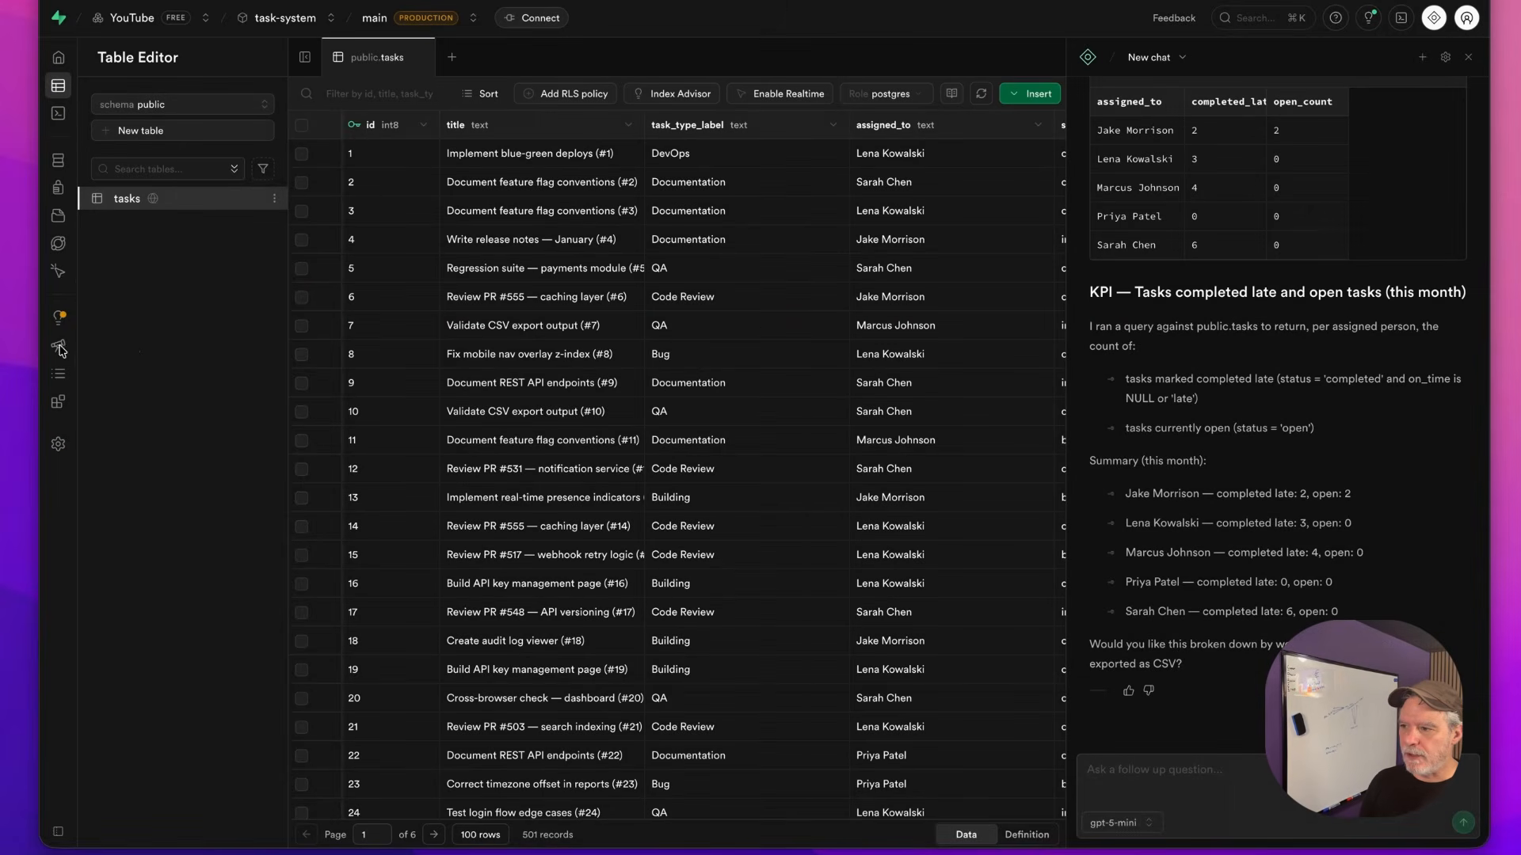
Create a new custom report in Observability named 'KPI Weekly - Alfred'
click(58, 348)
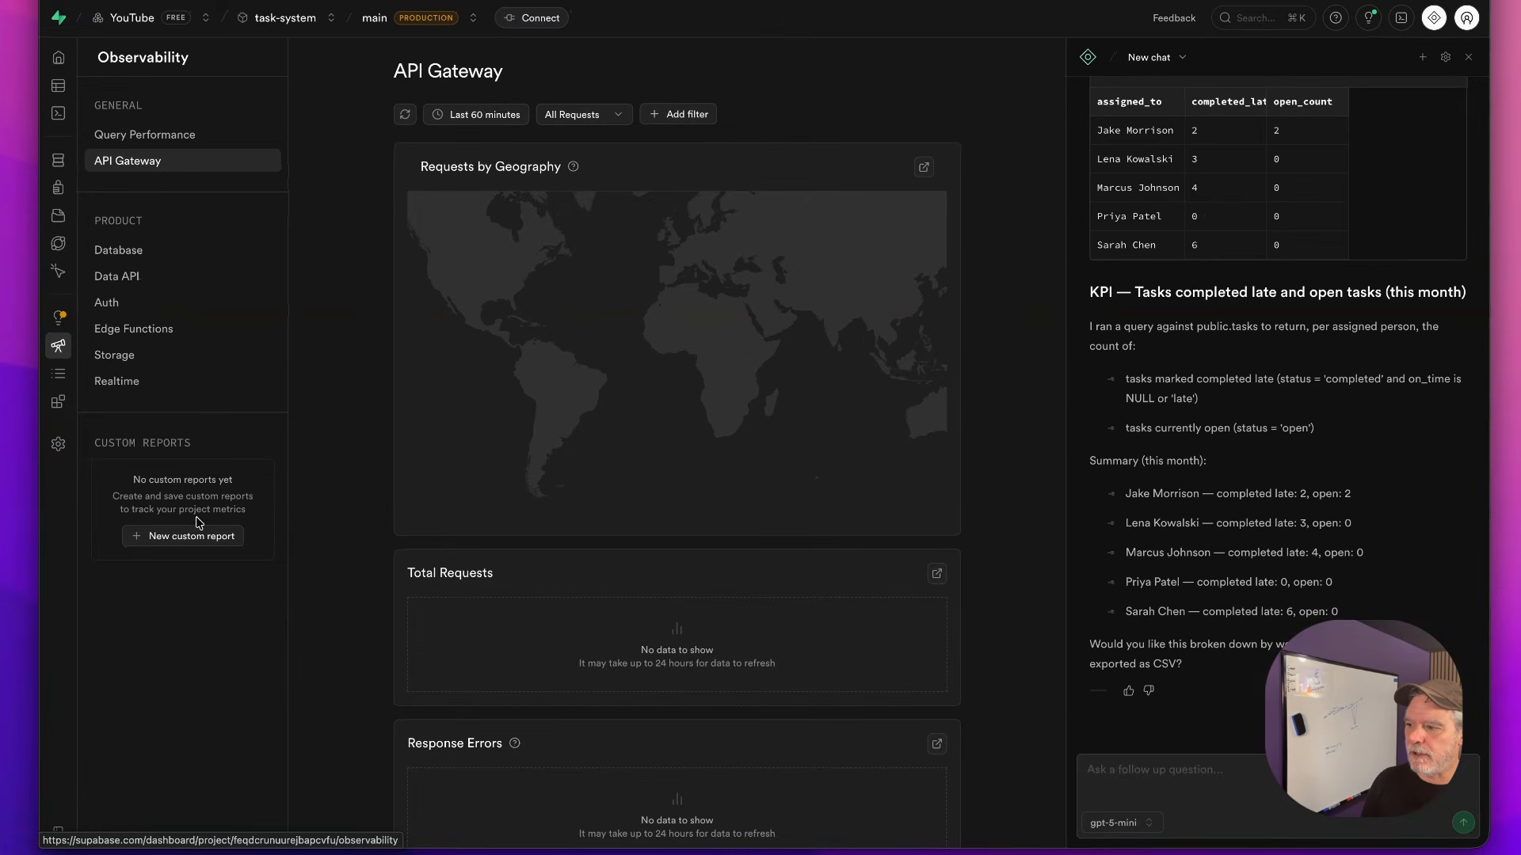
click(199, 537)
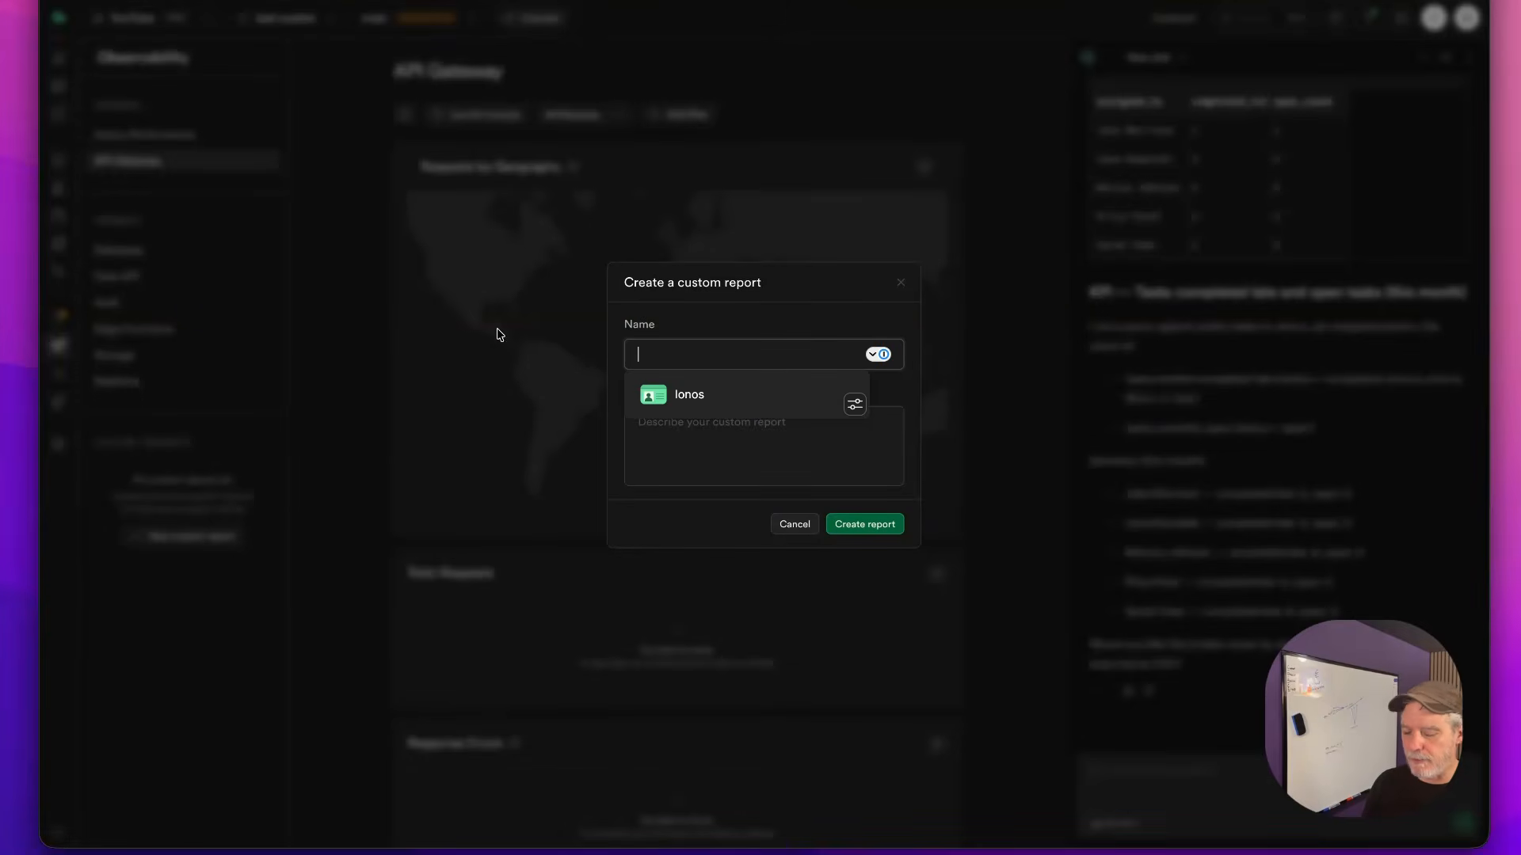
text(KPI Weekly - Alfred)
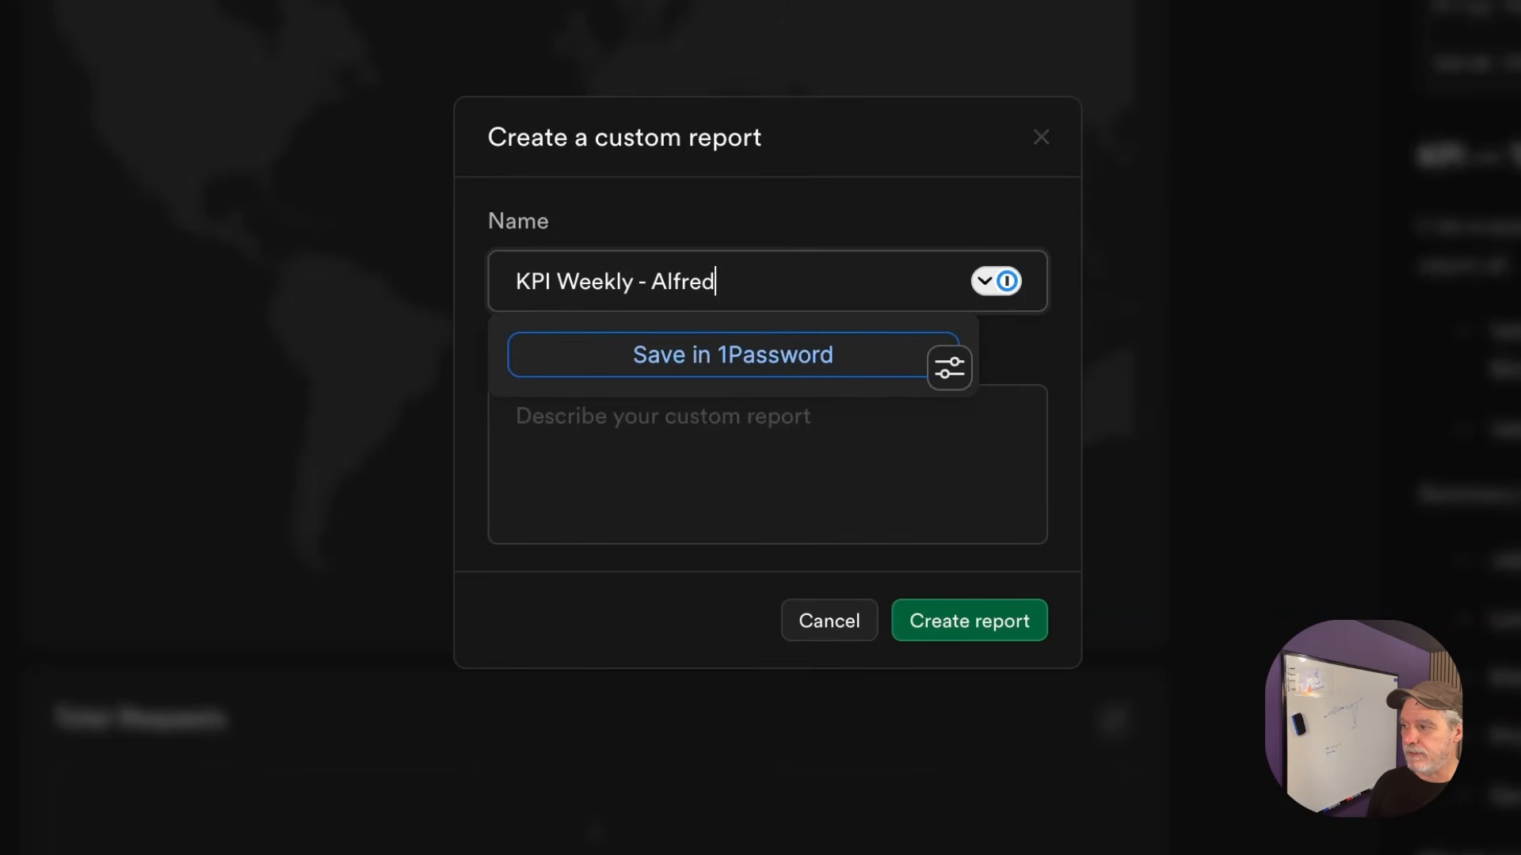
click(963, 626)
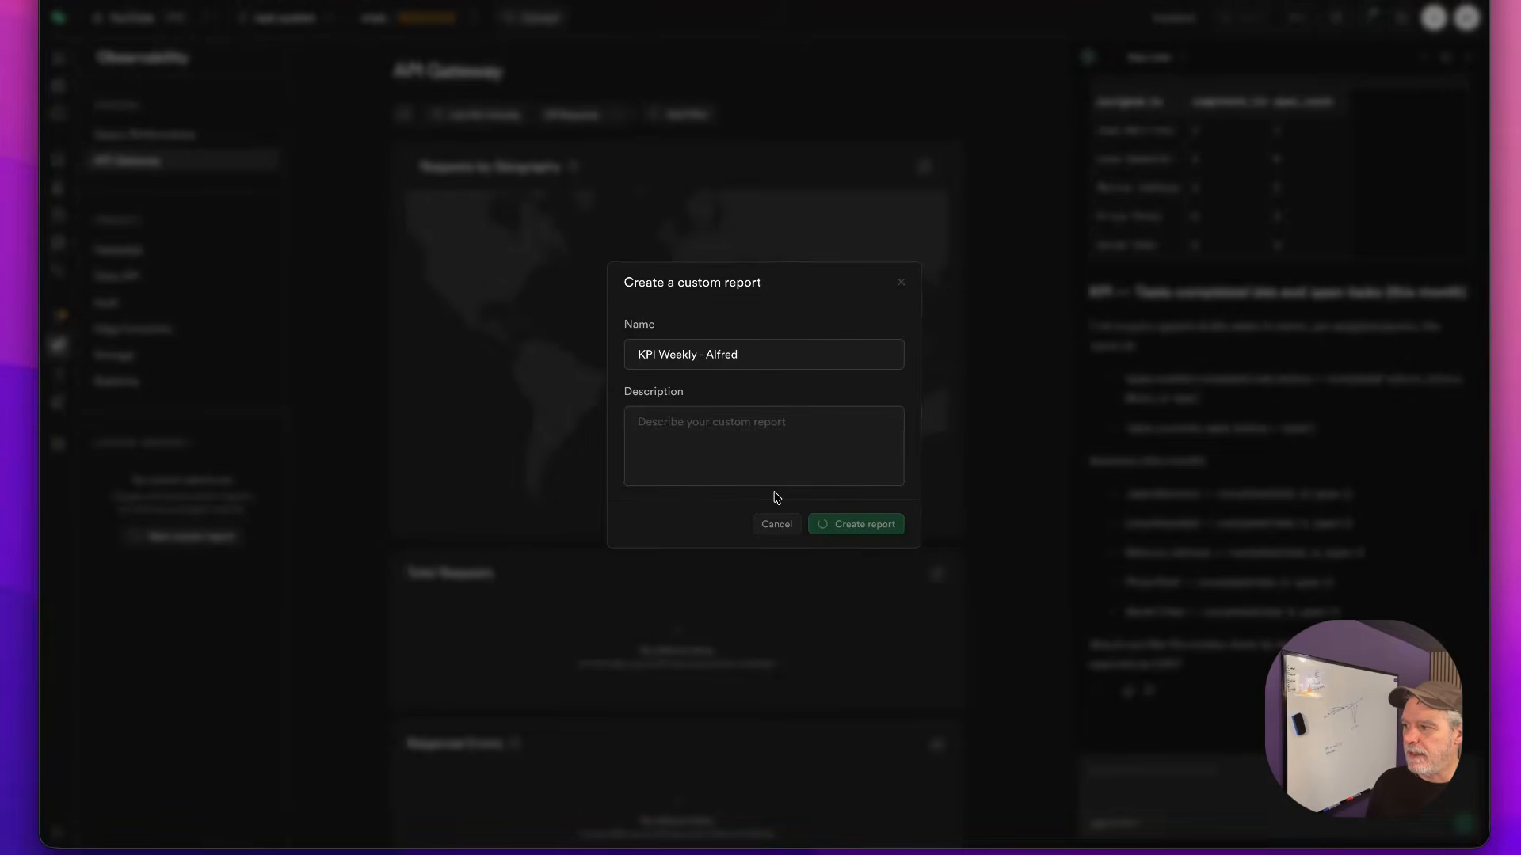
scroll(1395, 204, up, 5)
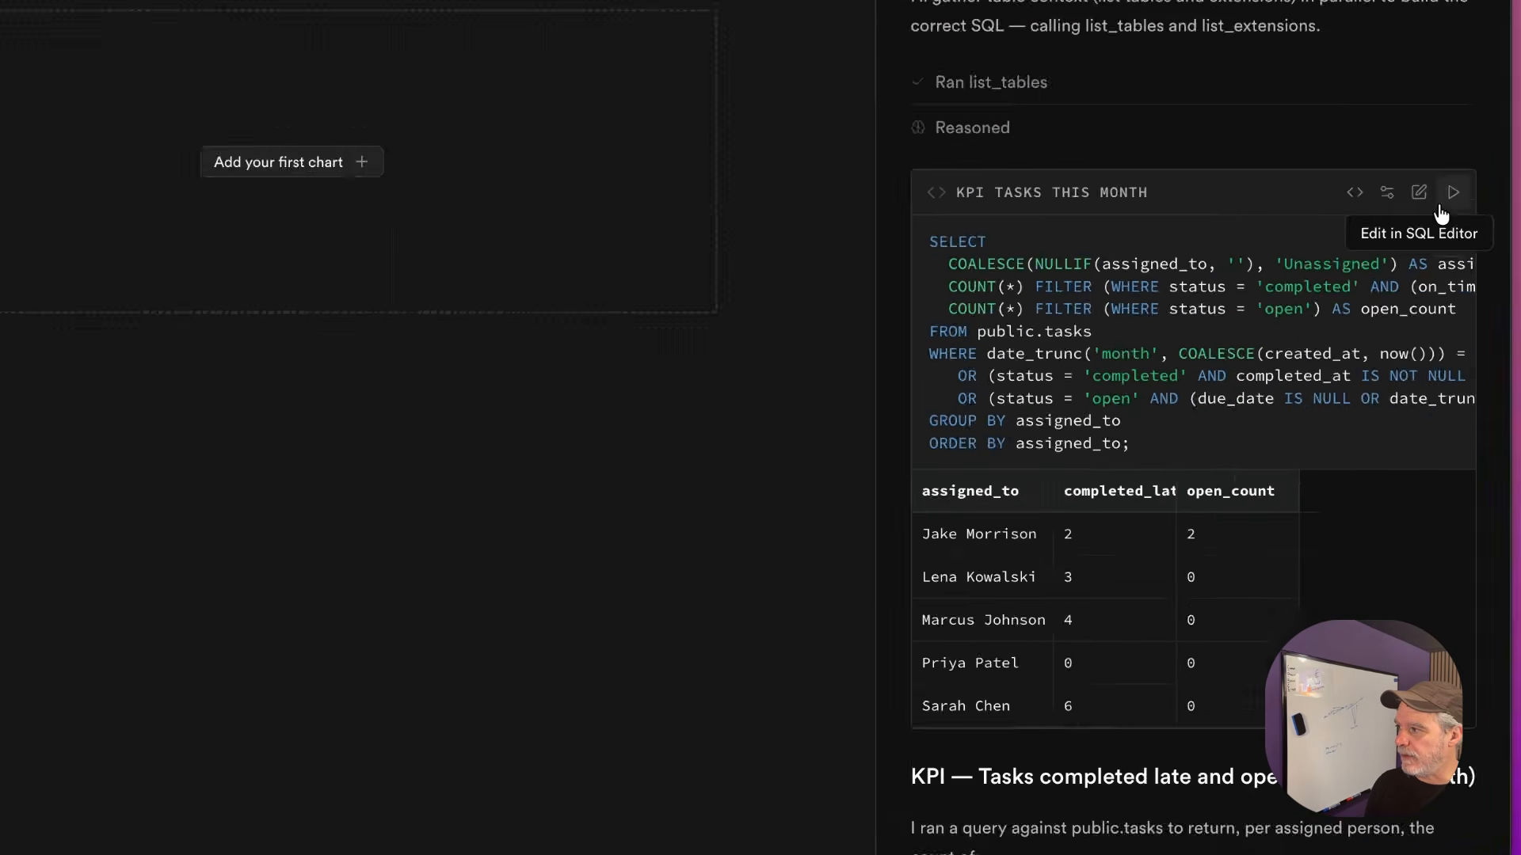
Copy the assistant's KPI SQL into a new snippet and save it as 'KPI 001'
click(1449, 240)
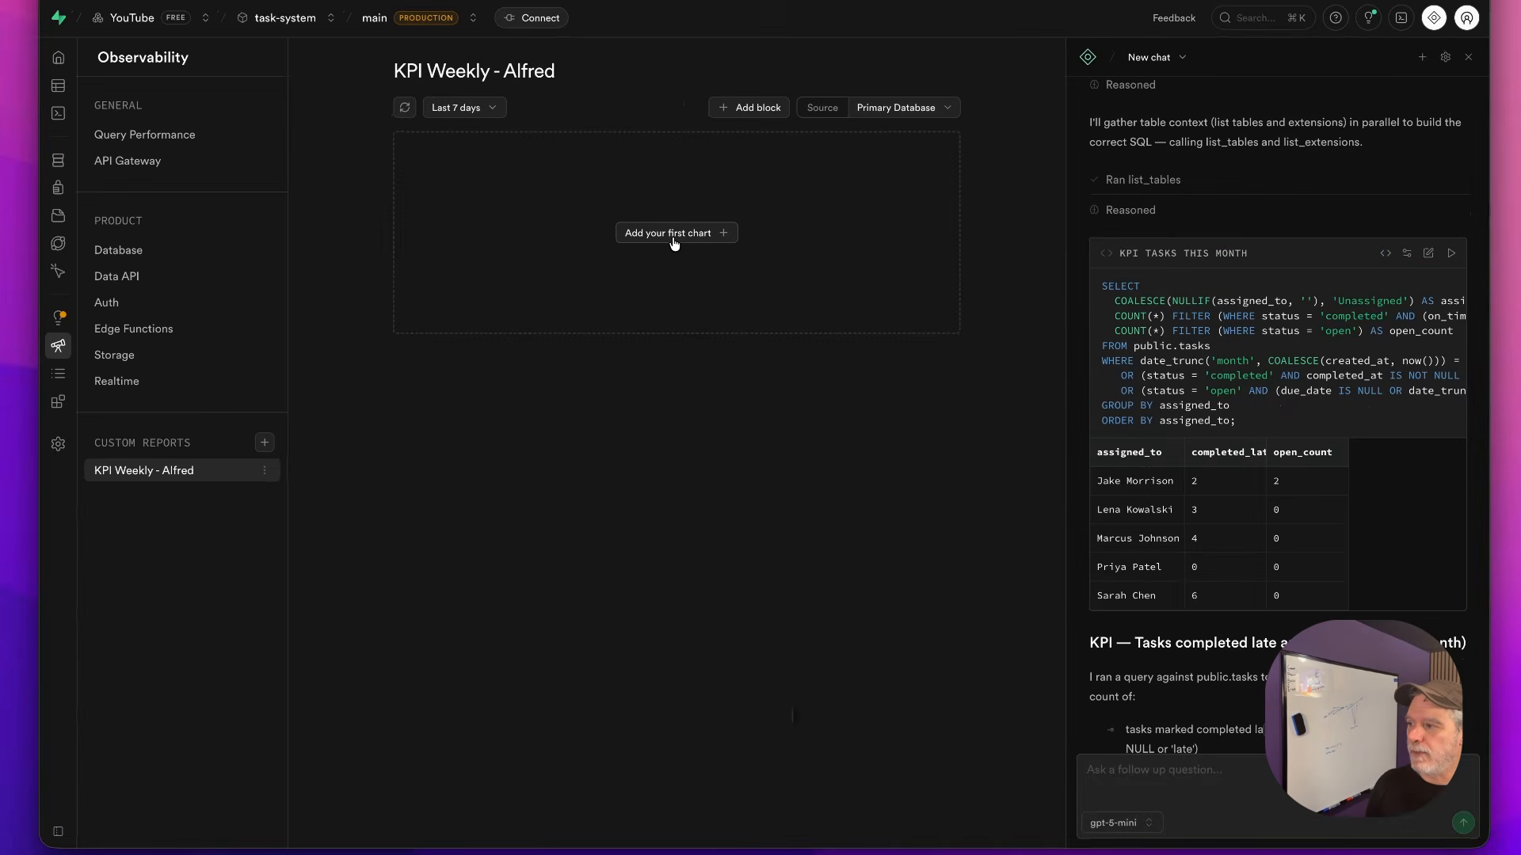
click(307, 161)
mouse_move(309, 455)
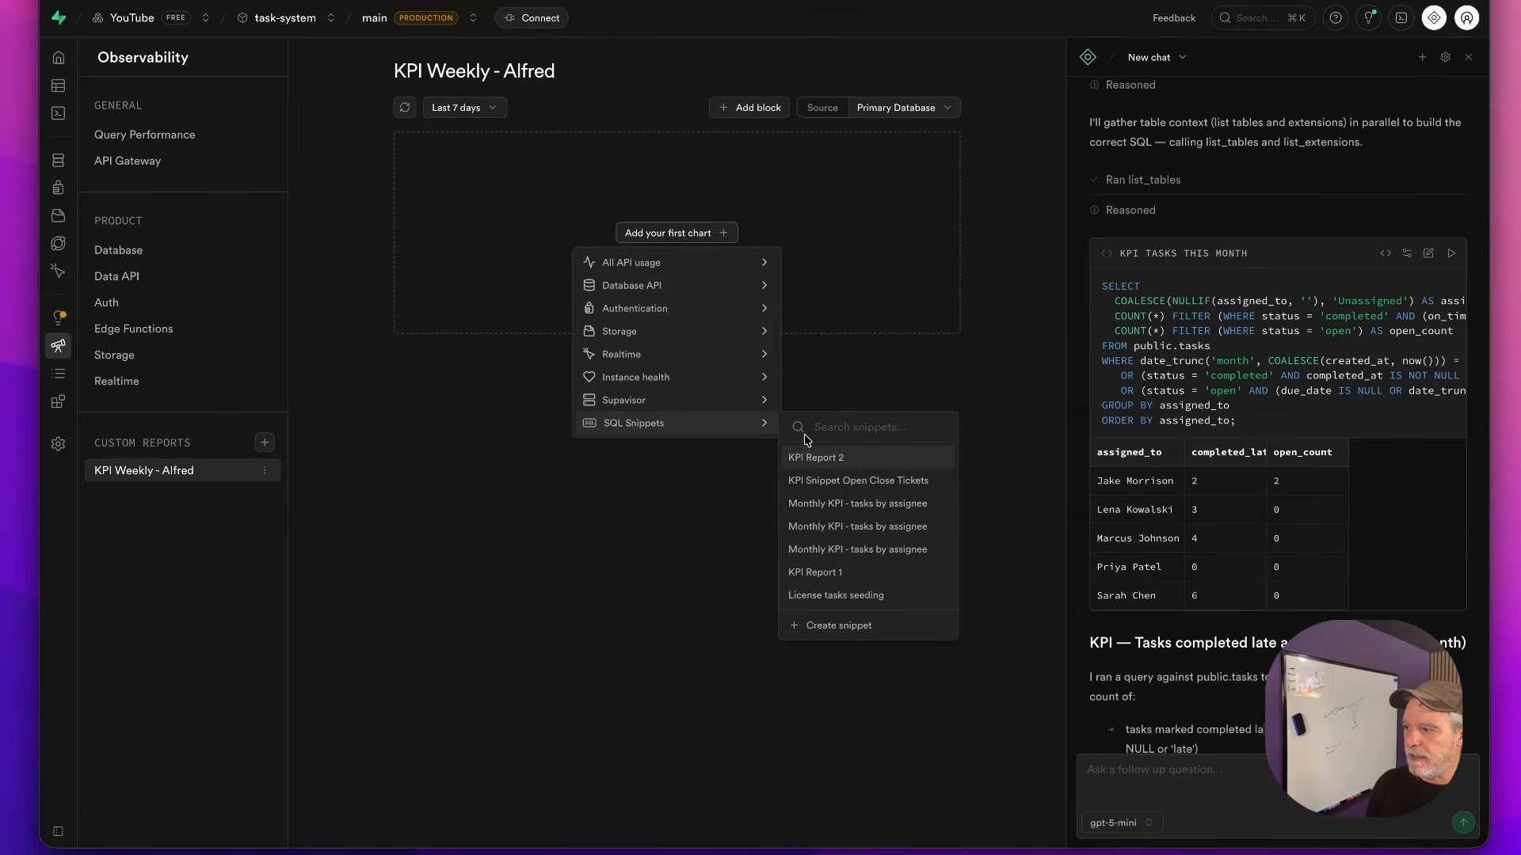
click(851, 633)
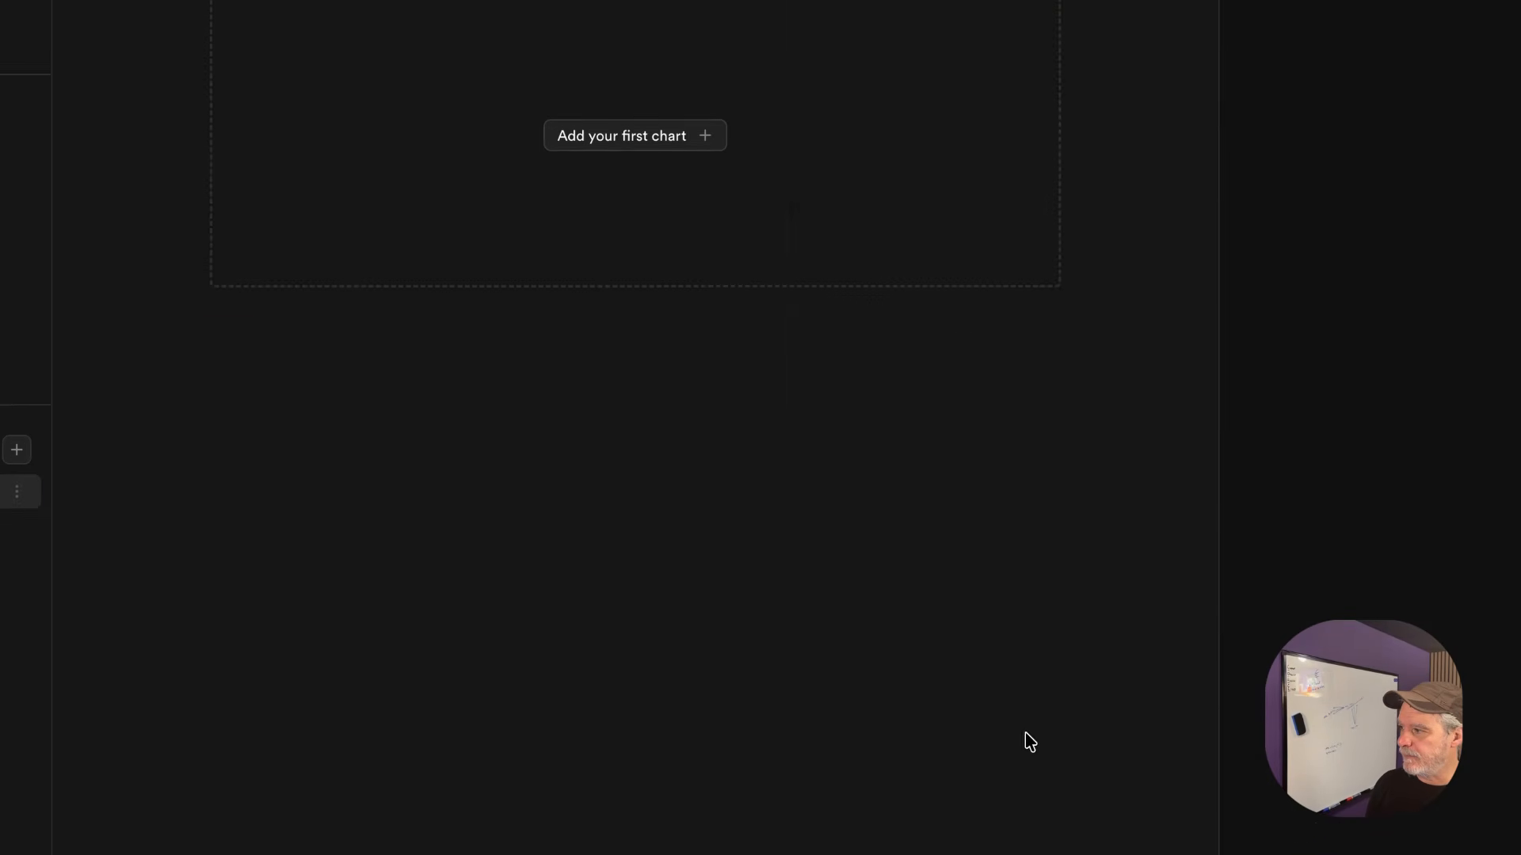
key(super+v)
click(1339, 826)
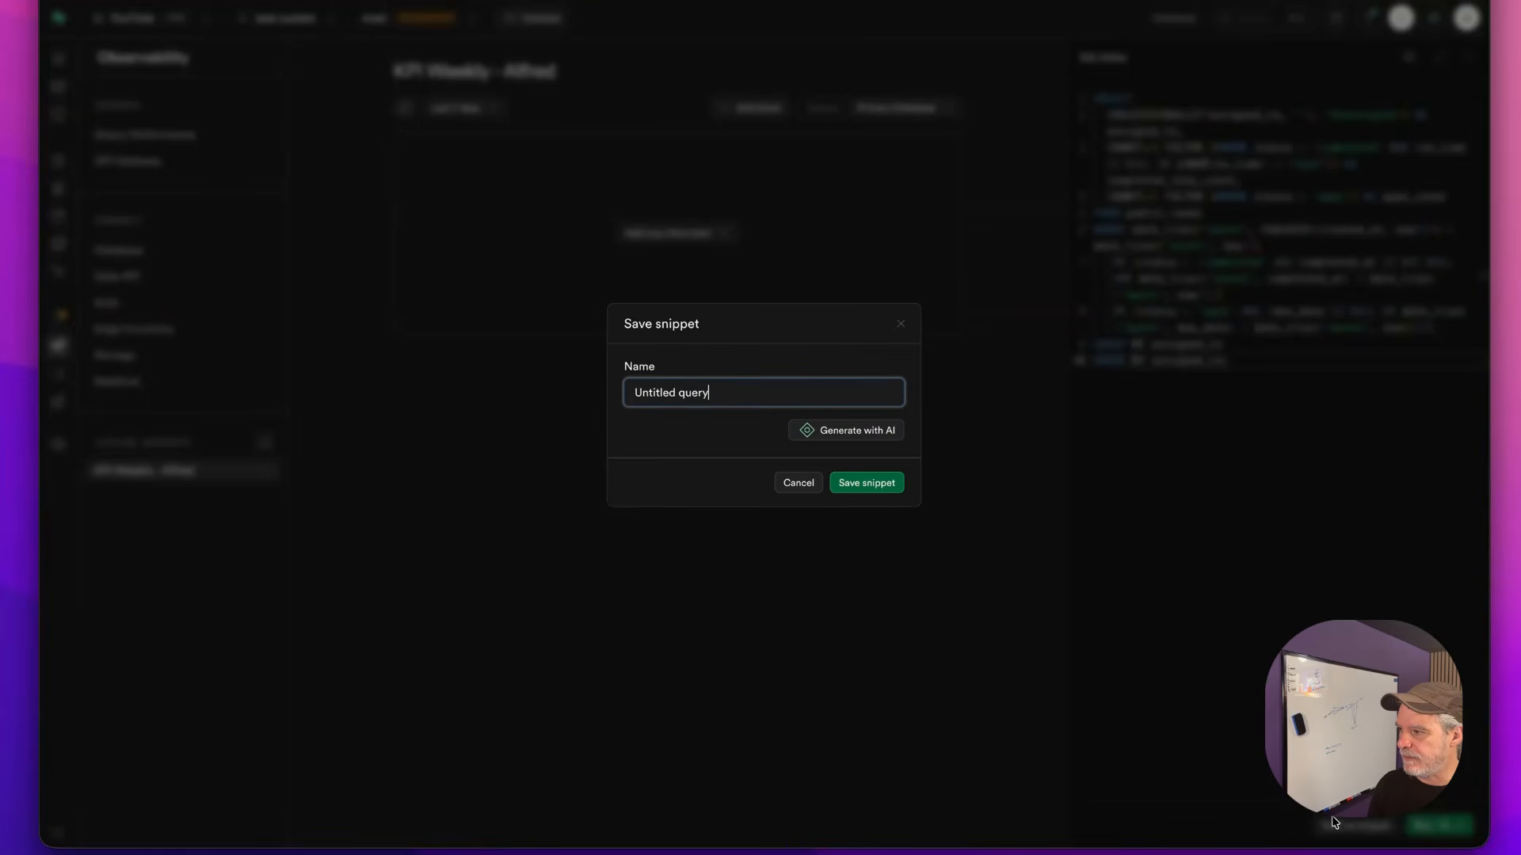
drag(744, 388, 585, 380)
text(KPI 001)
key(super+a)
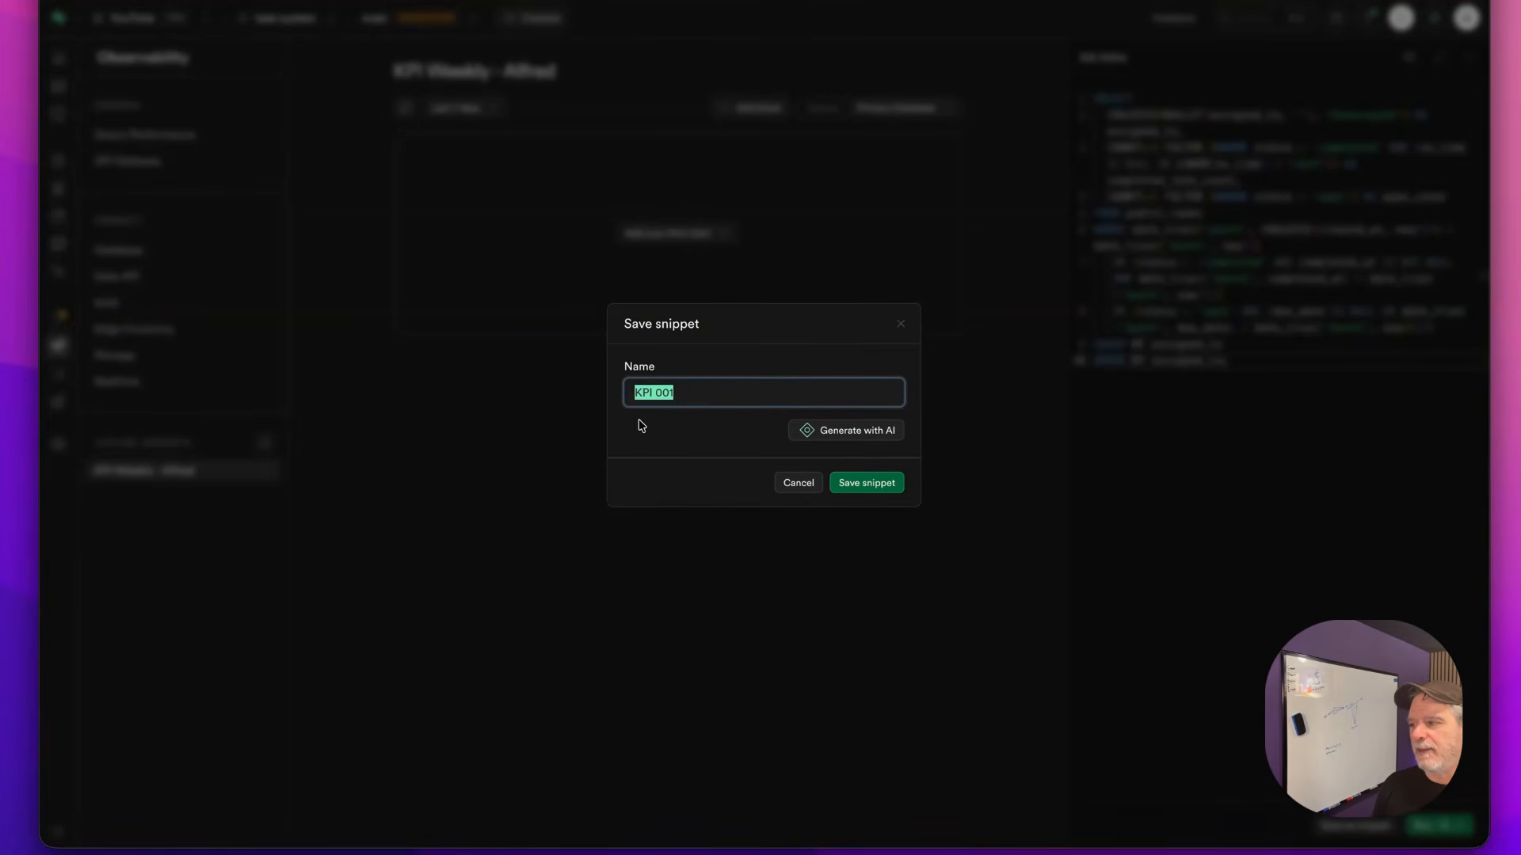
click(860, 480)
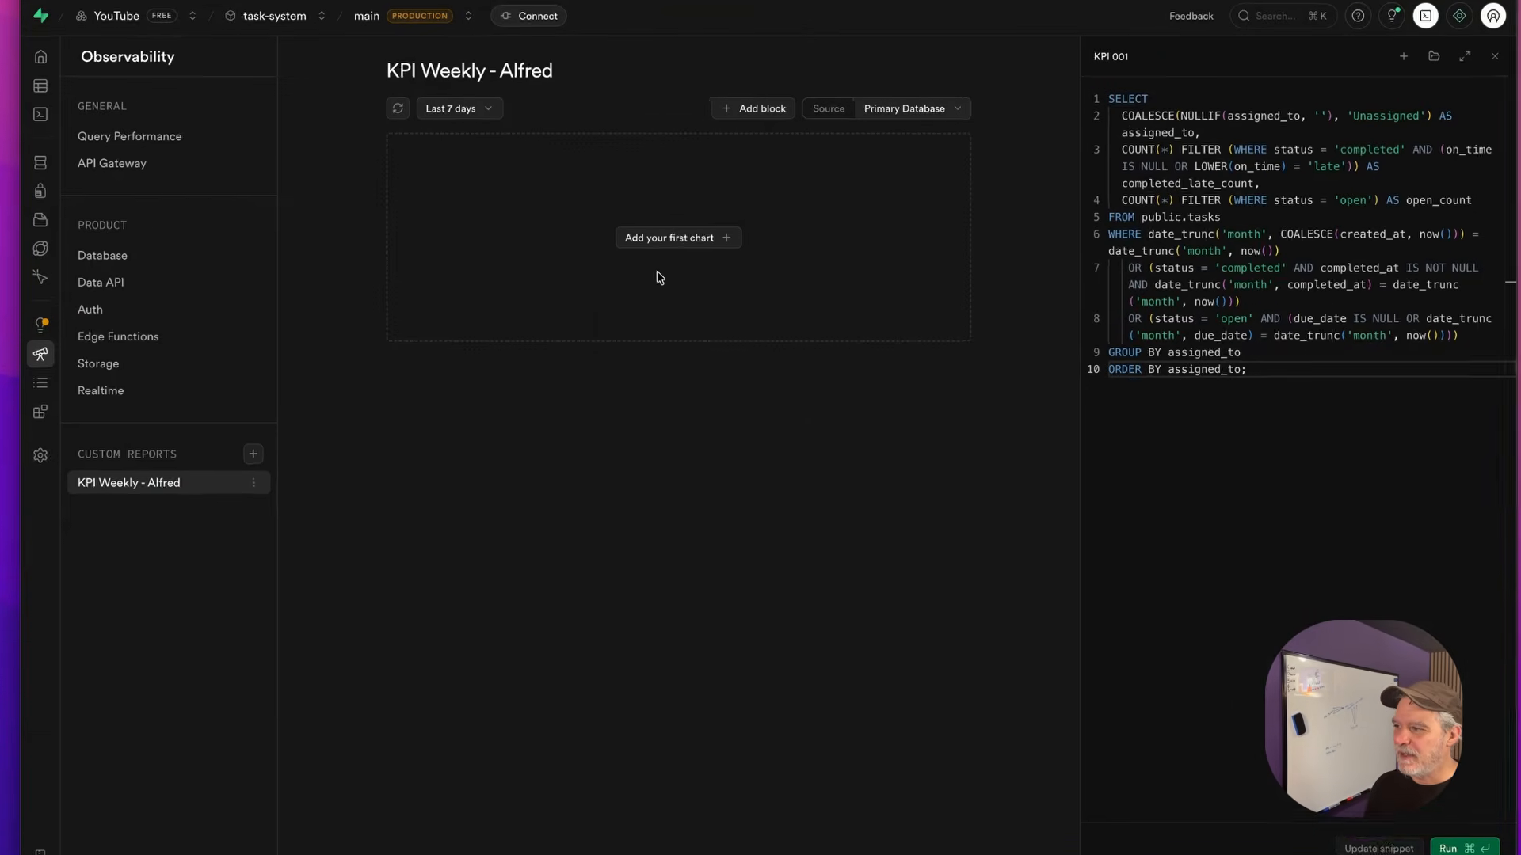
Add the KPI 001 snippet results to the report as a table block
click(665, 240)
click(567, 191)
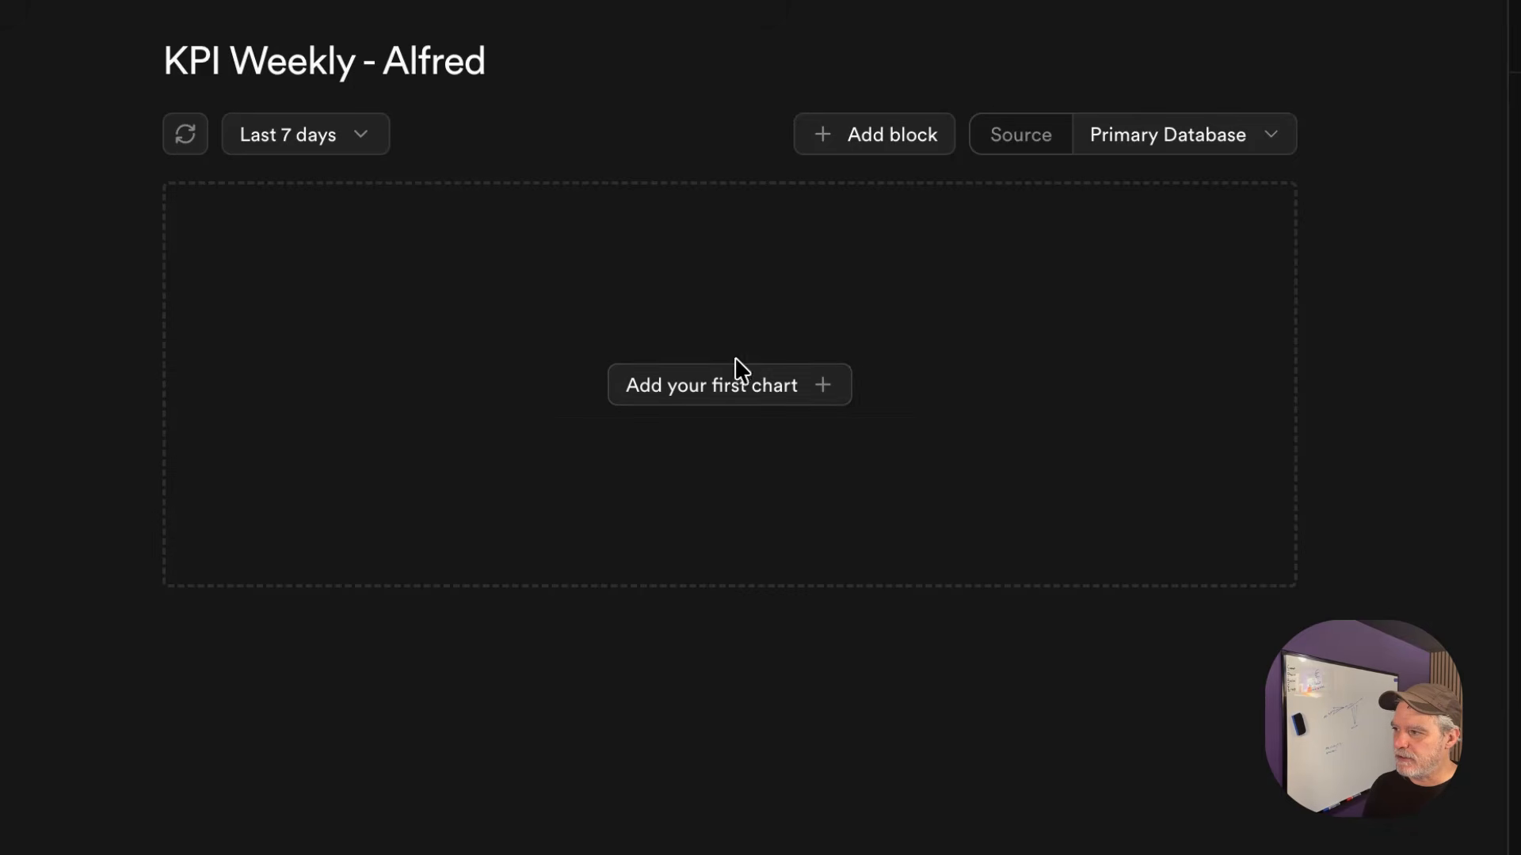
click(741, 382)
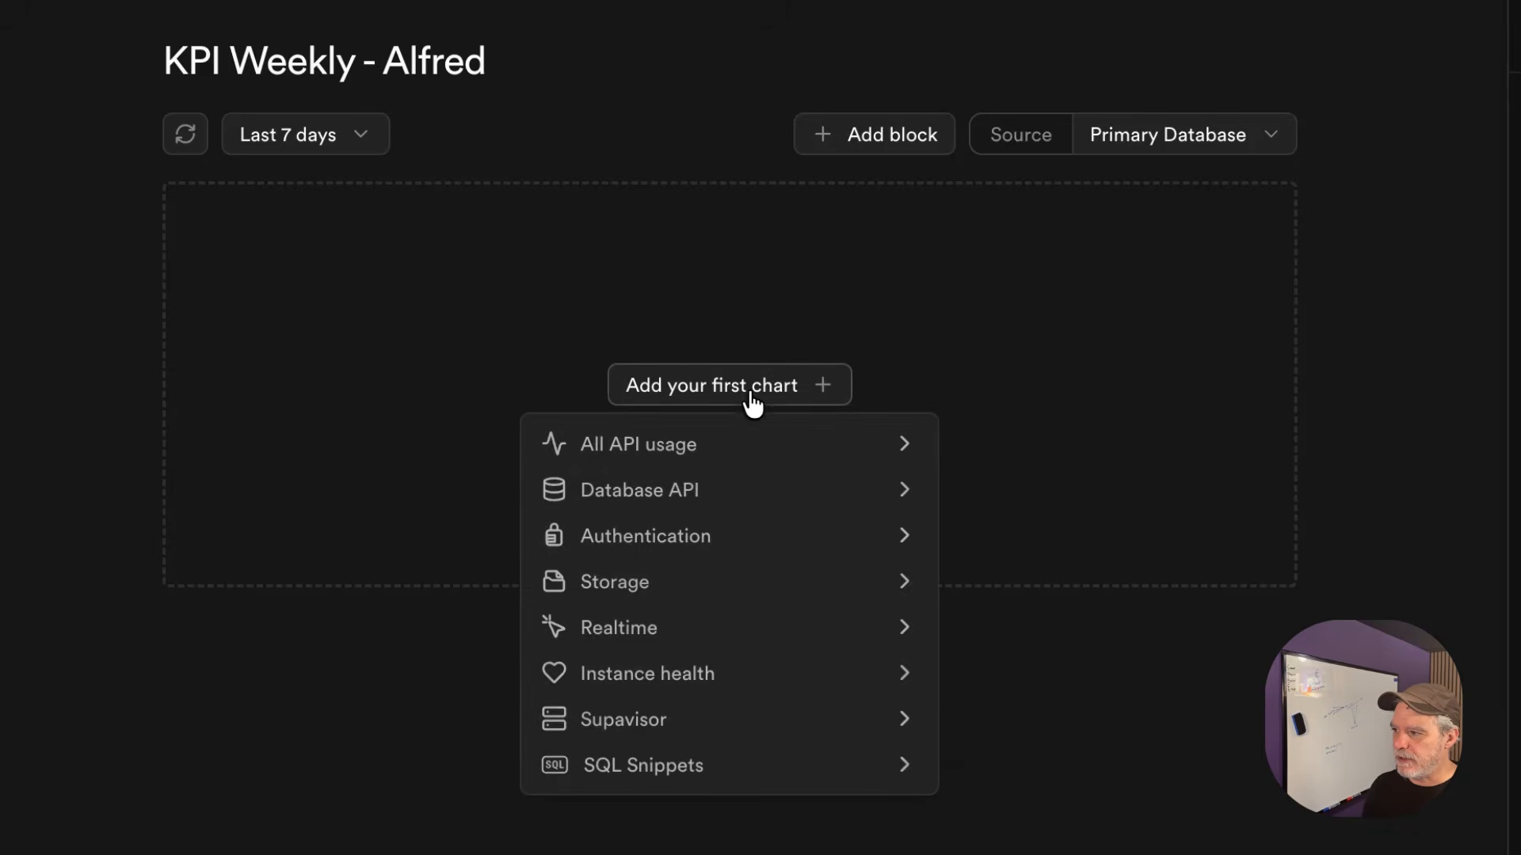
click(289, 139)
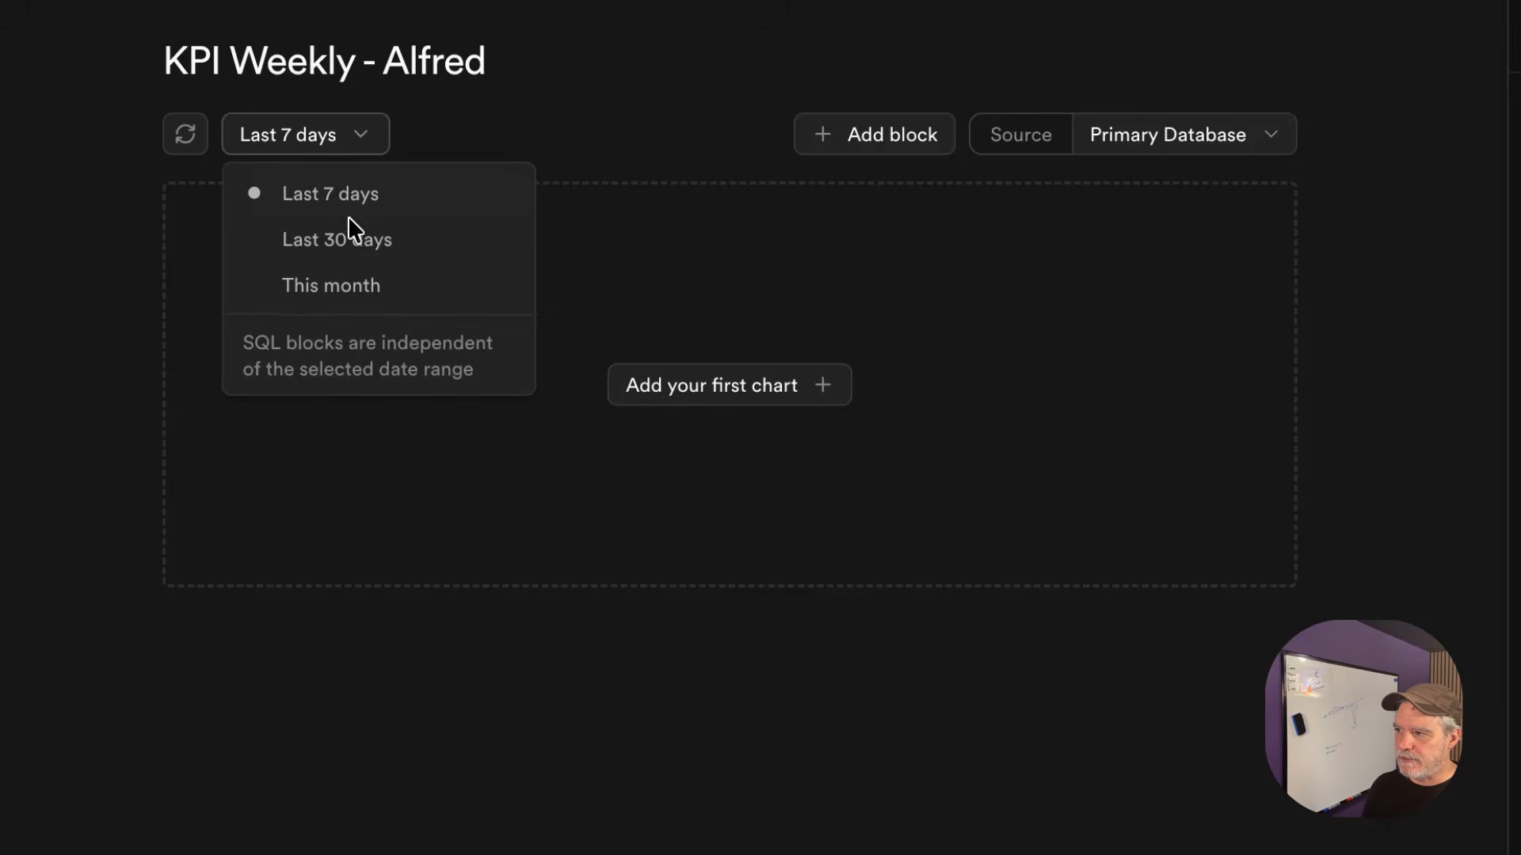
click(681, 384)
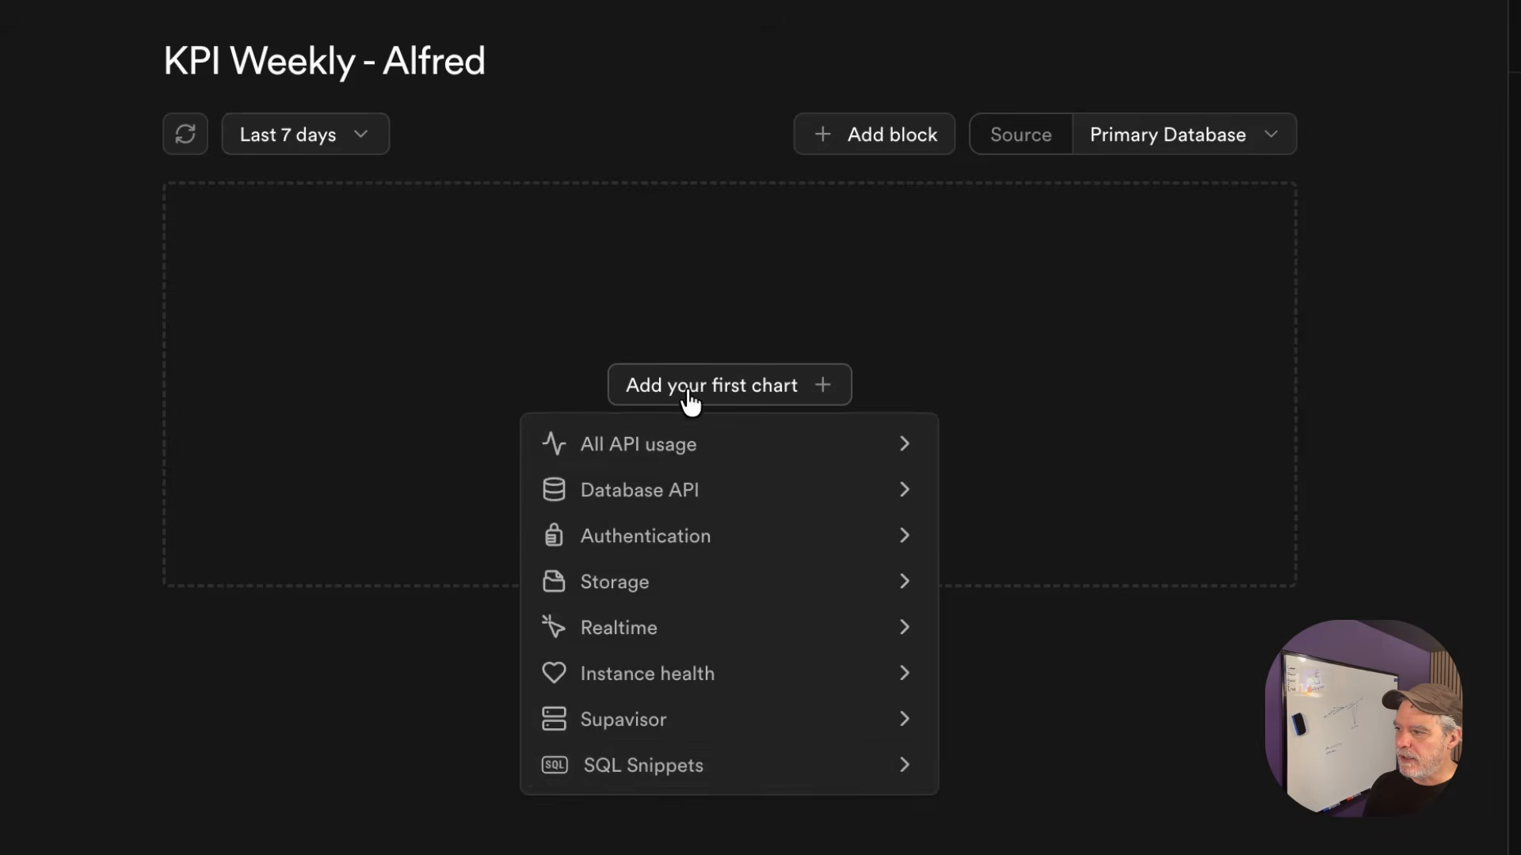
mouse_move(721, 772)
click(1022, 782)
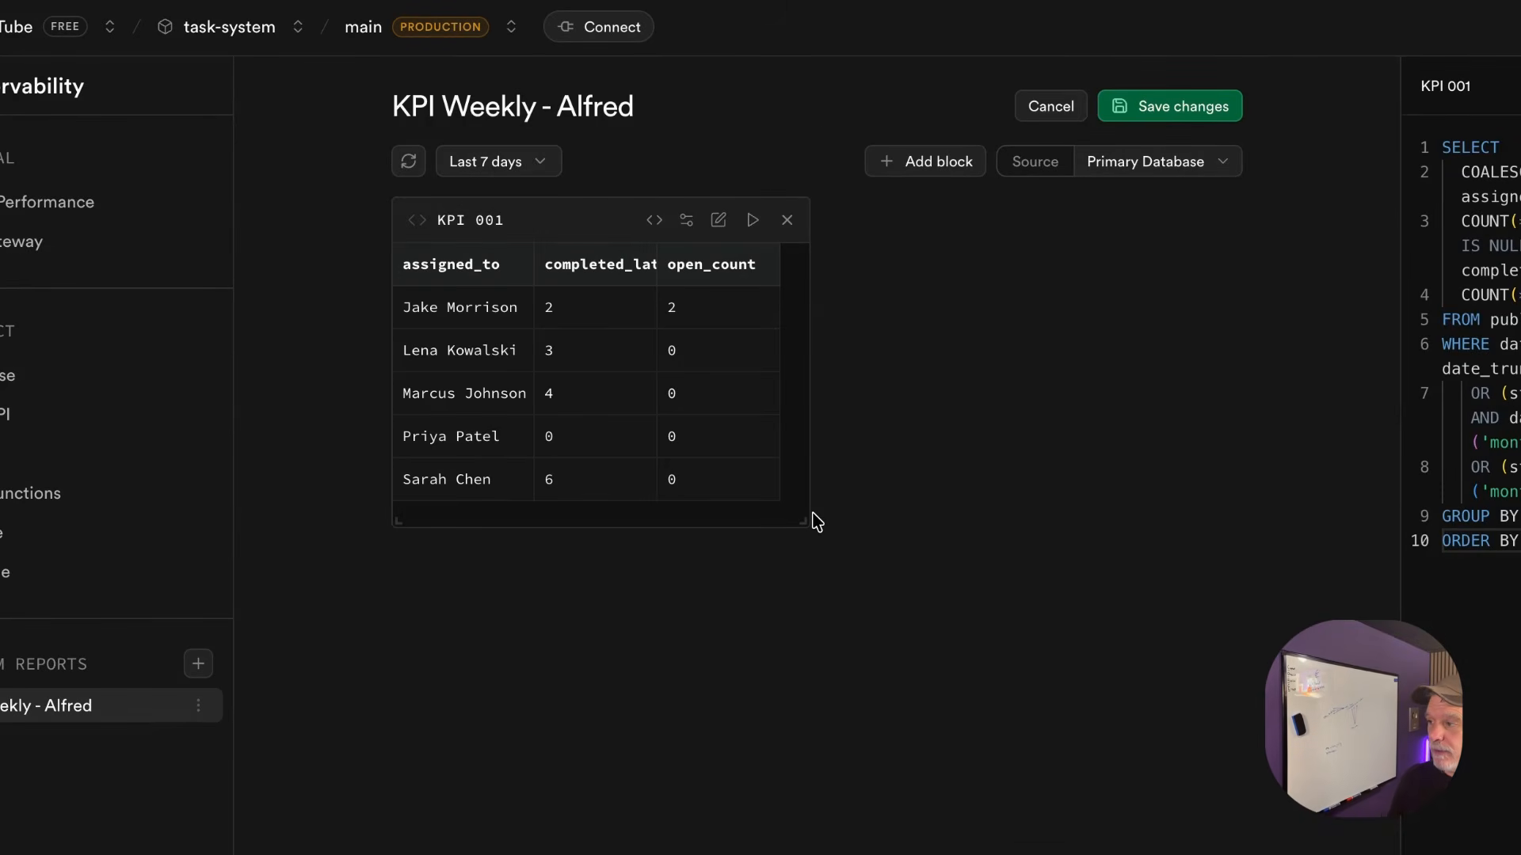
Save the report and widen the KPI 001 table to show each assignee's late completion count
click(1199, 95)
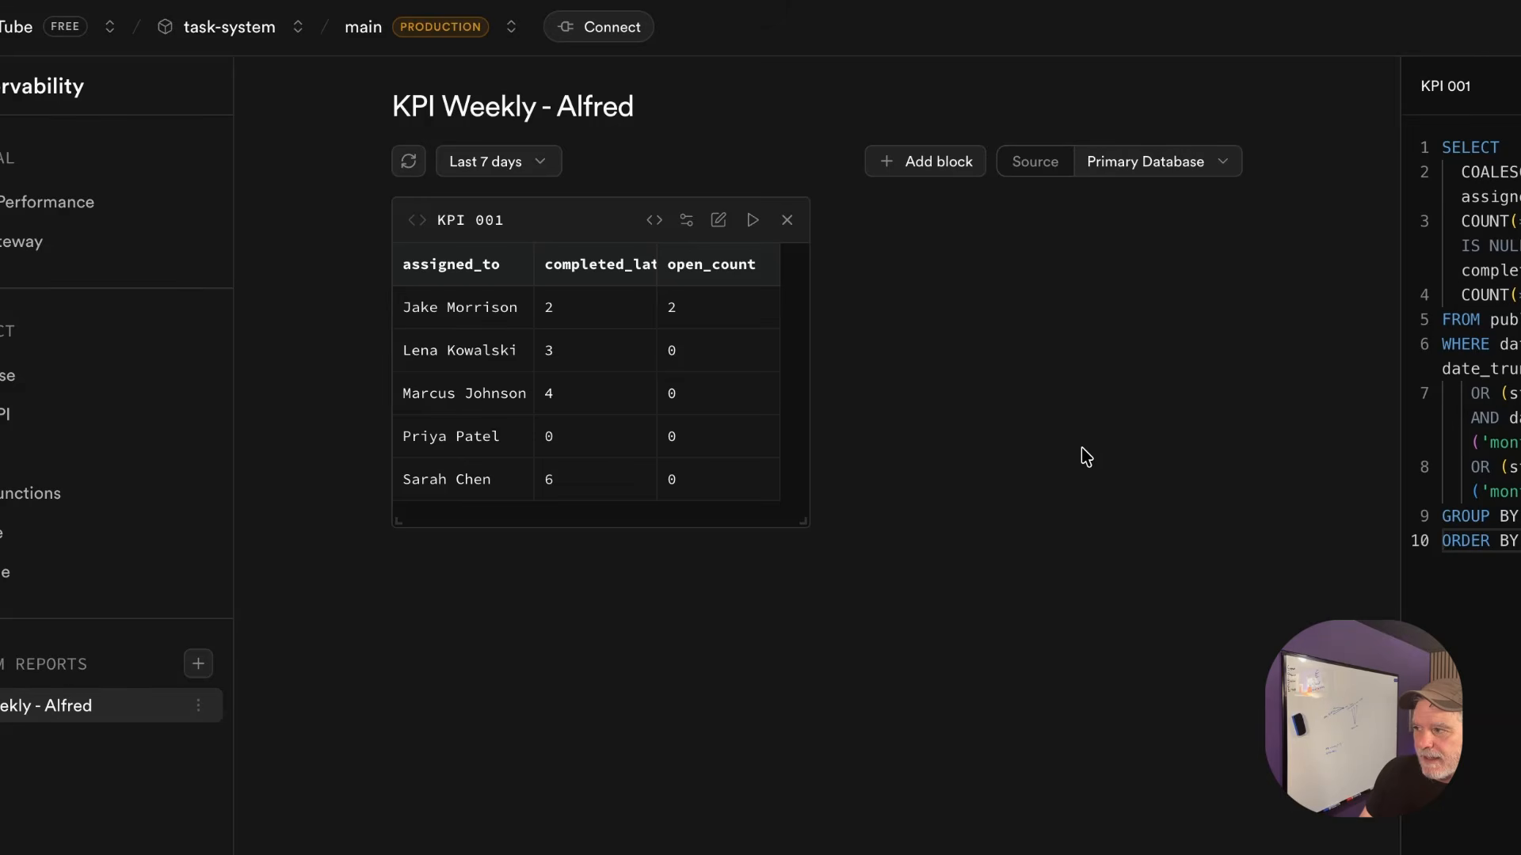
drag(802, 523, 984, 553)
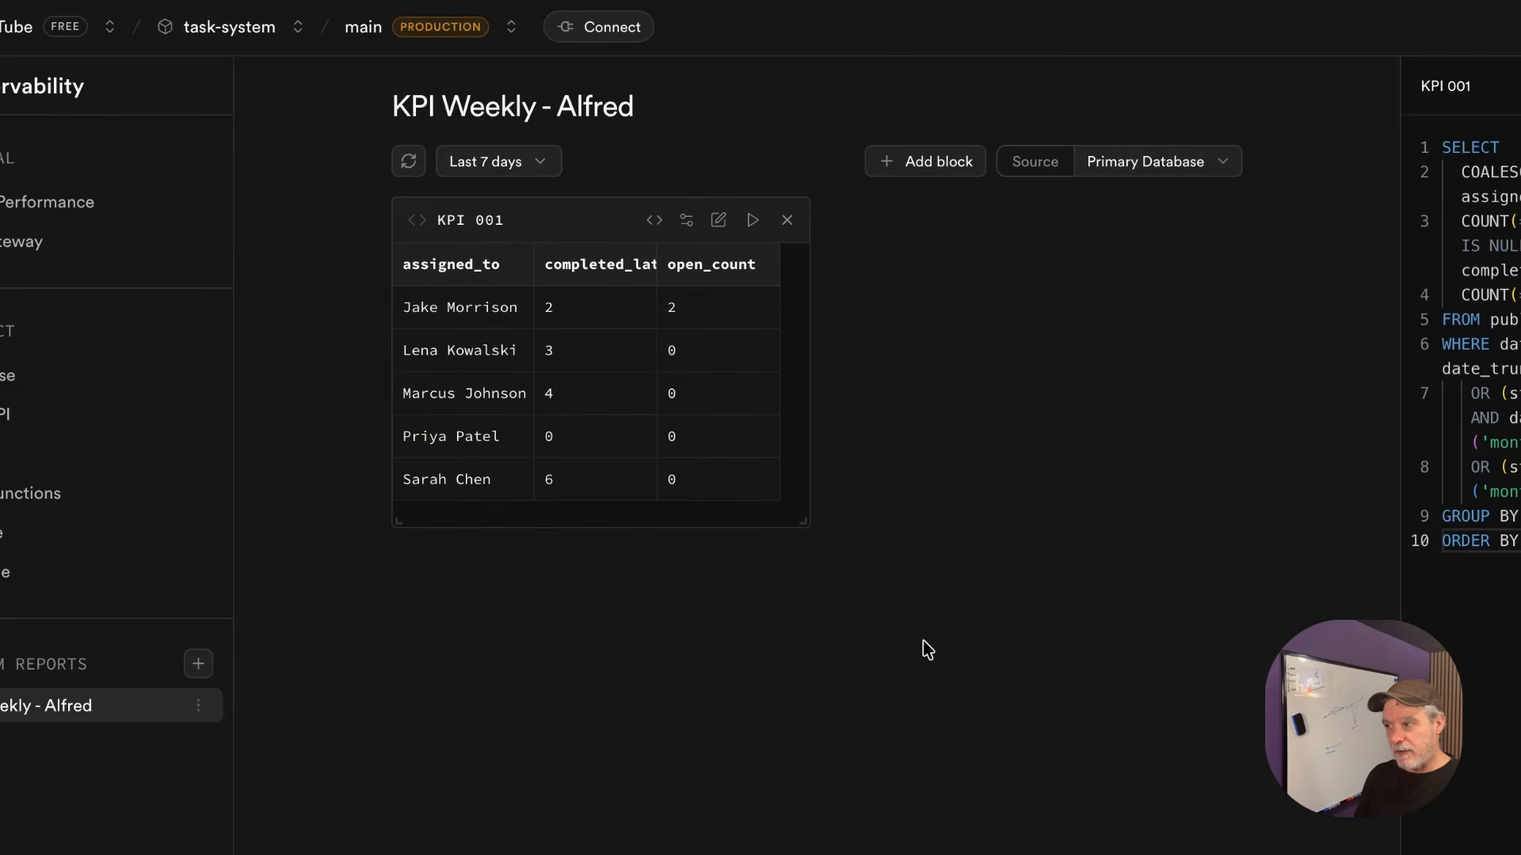
click(582, 321)
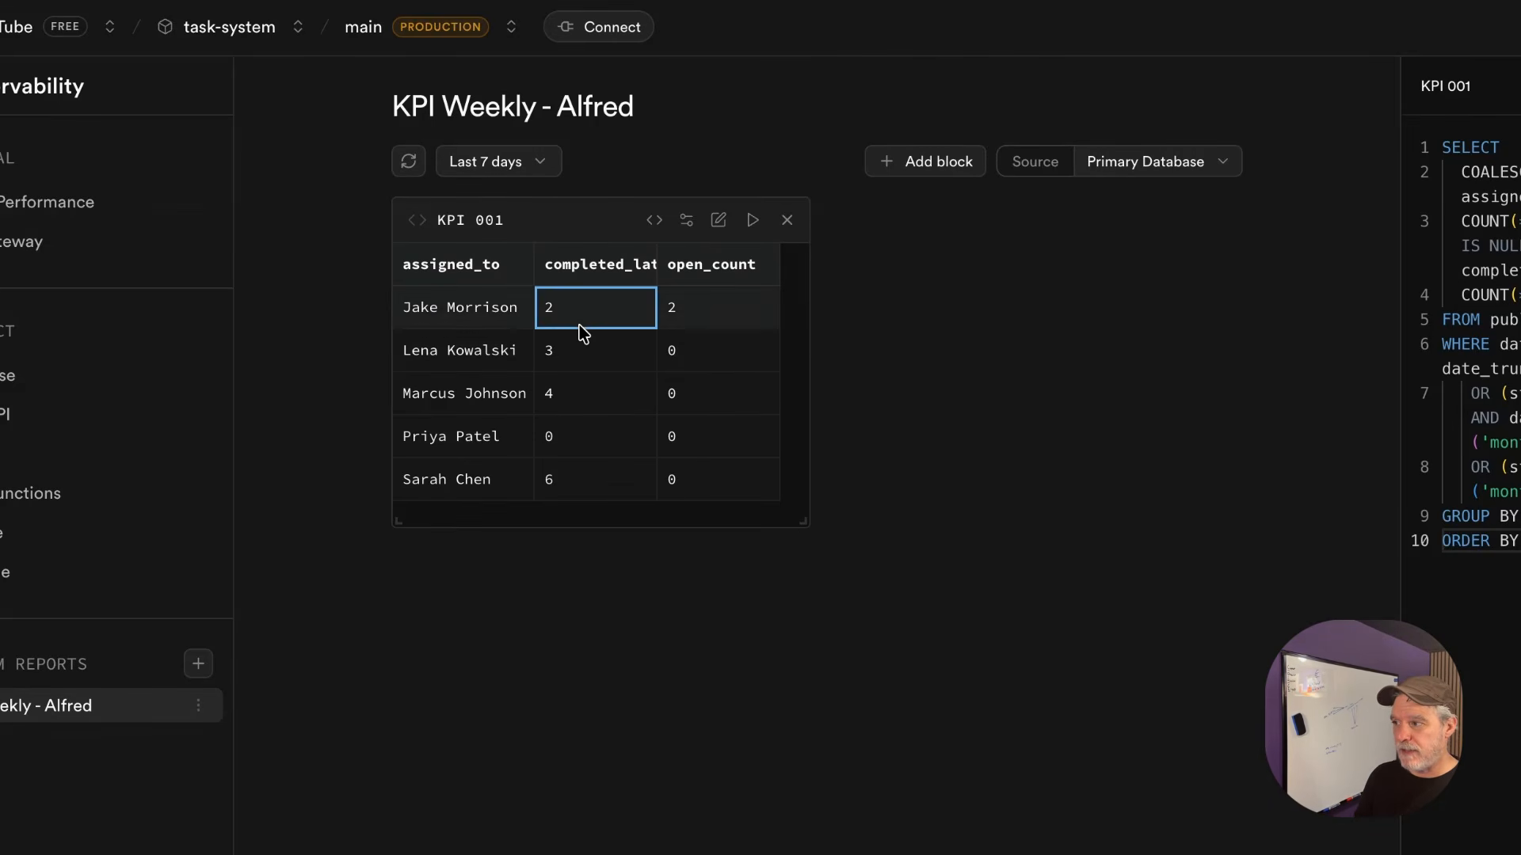
click(596, 359)
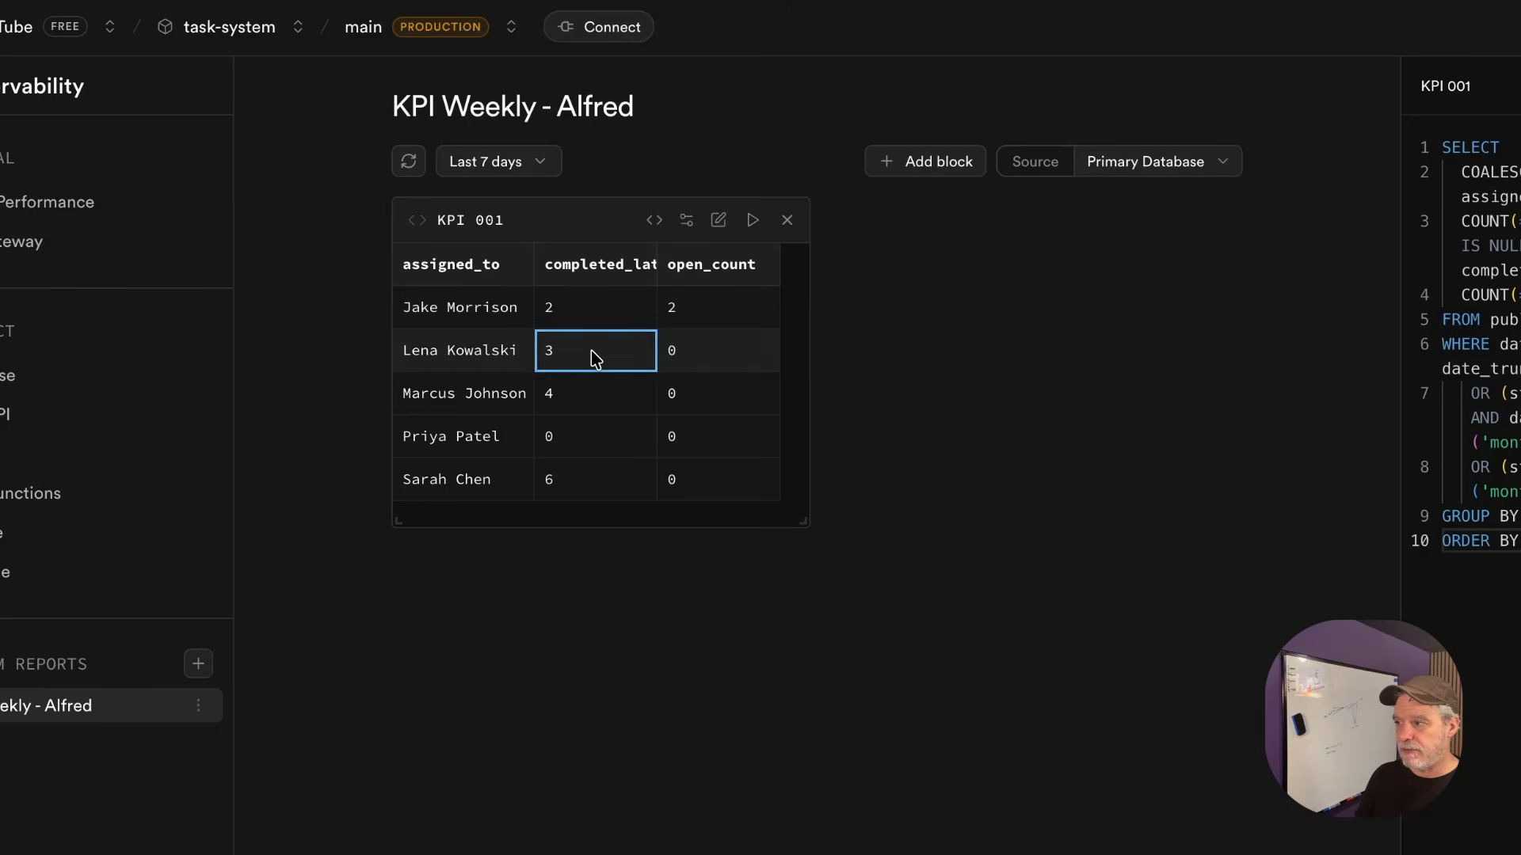
click(600, 398)
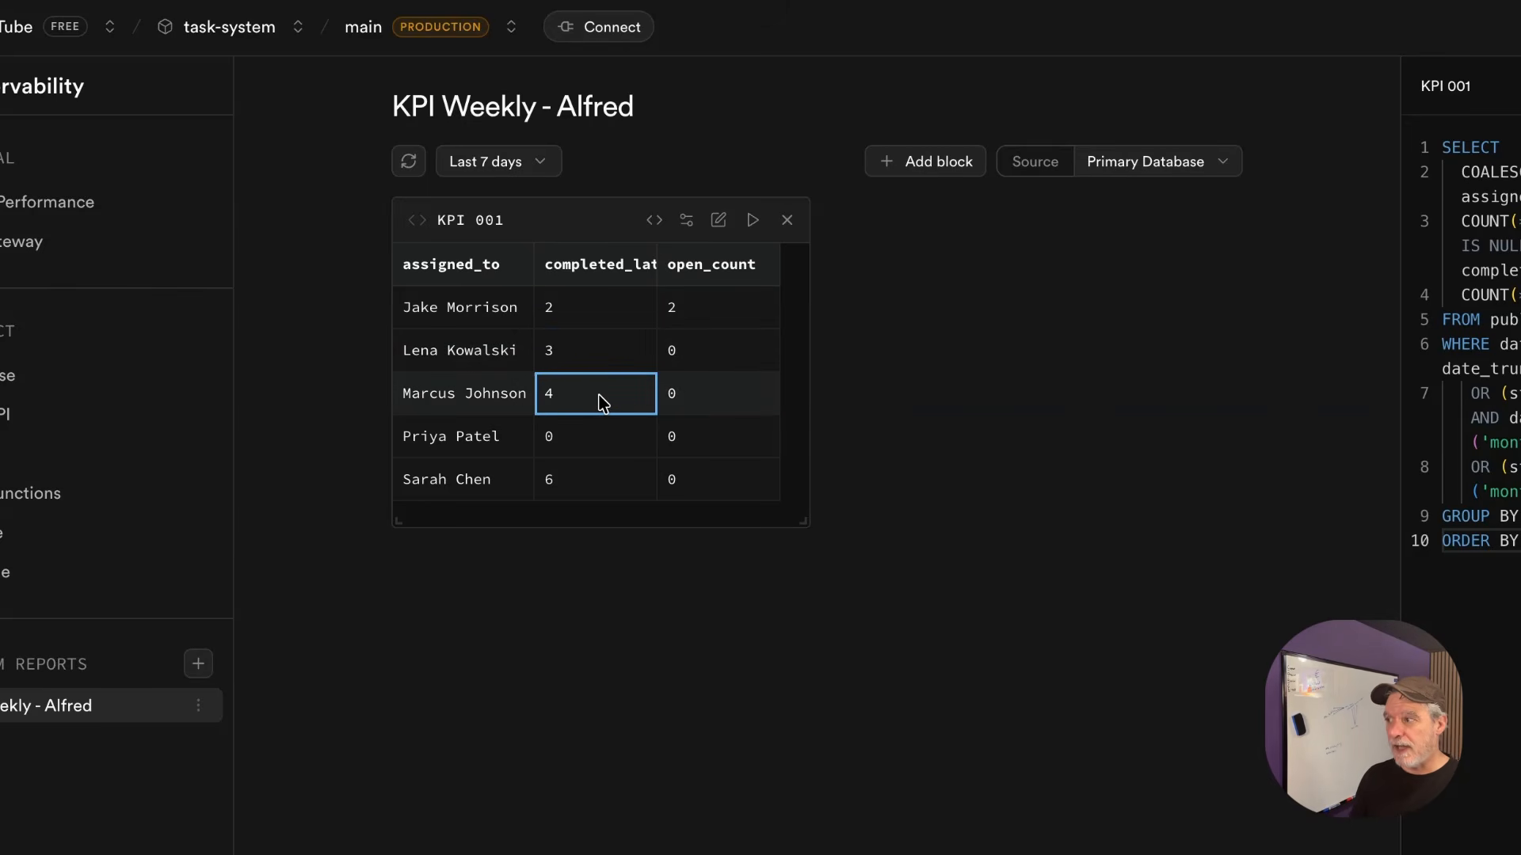
click(915, 173)
mouse_move(919, 451)
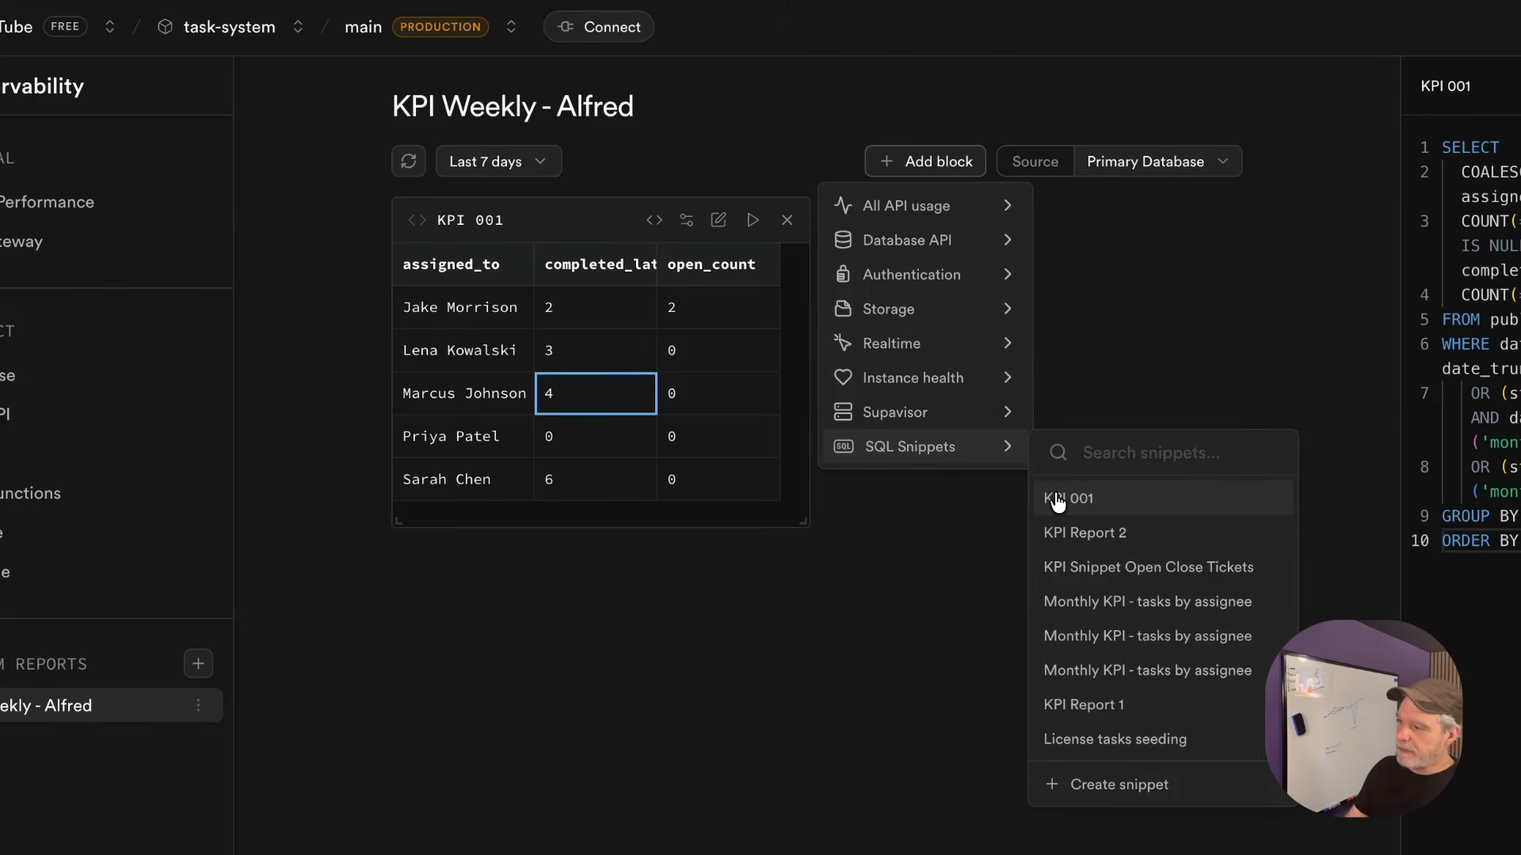
Start a new SQL snippet and paste the KPI tasks SELECT query from clipboard history
click(1000, 521)
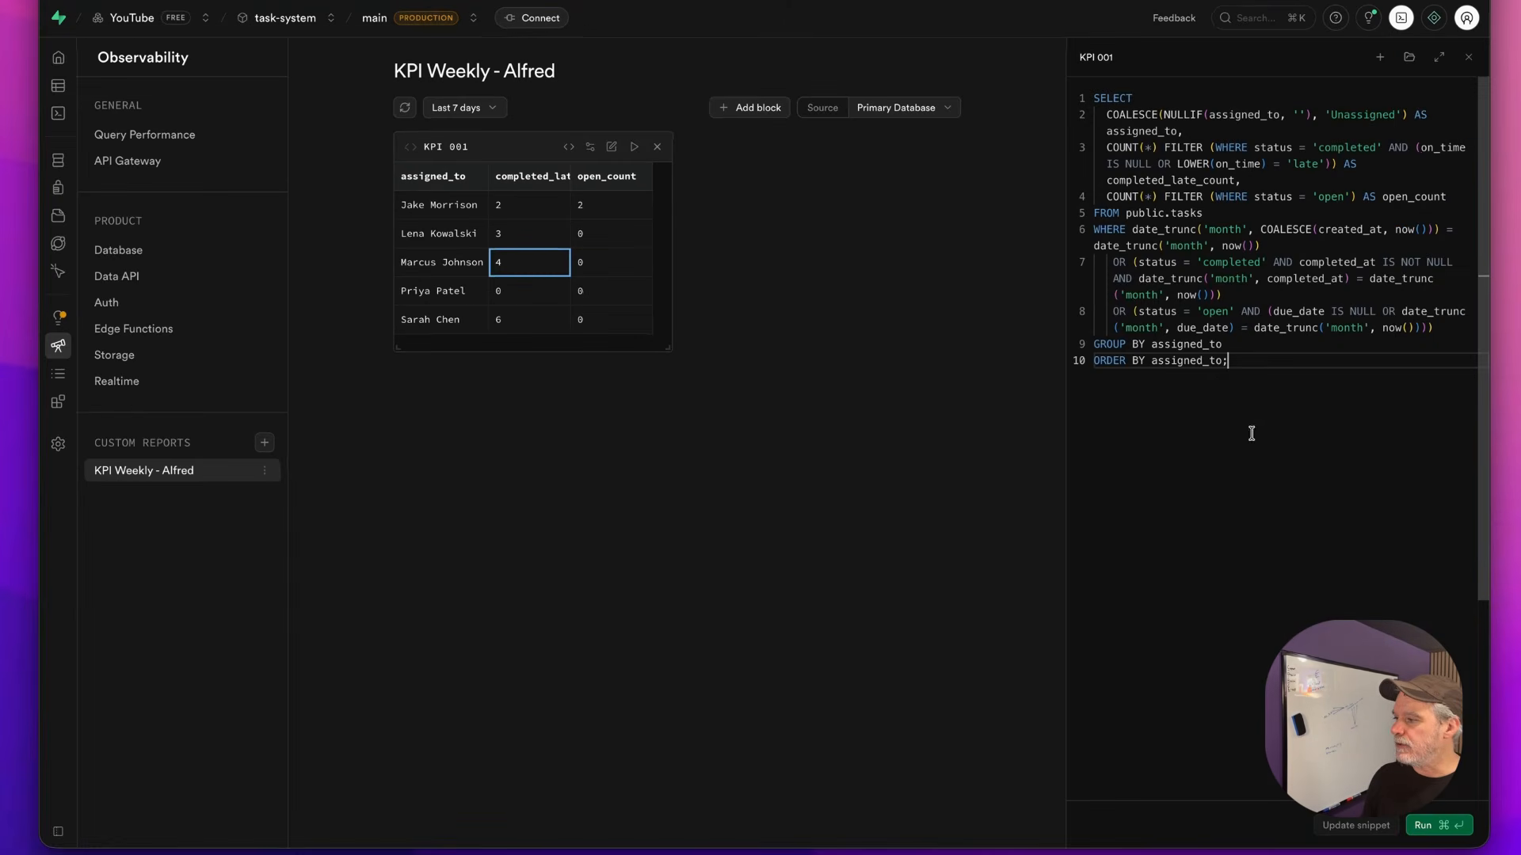
click(738, 109)
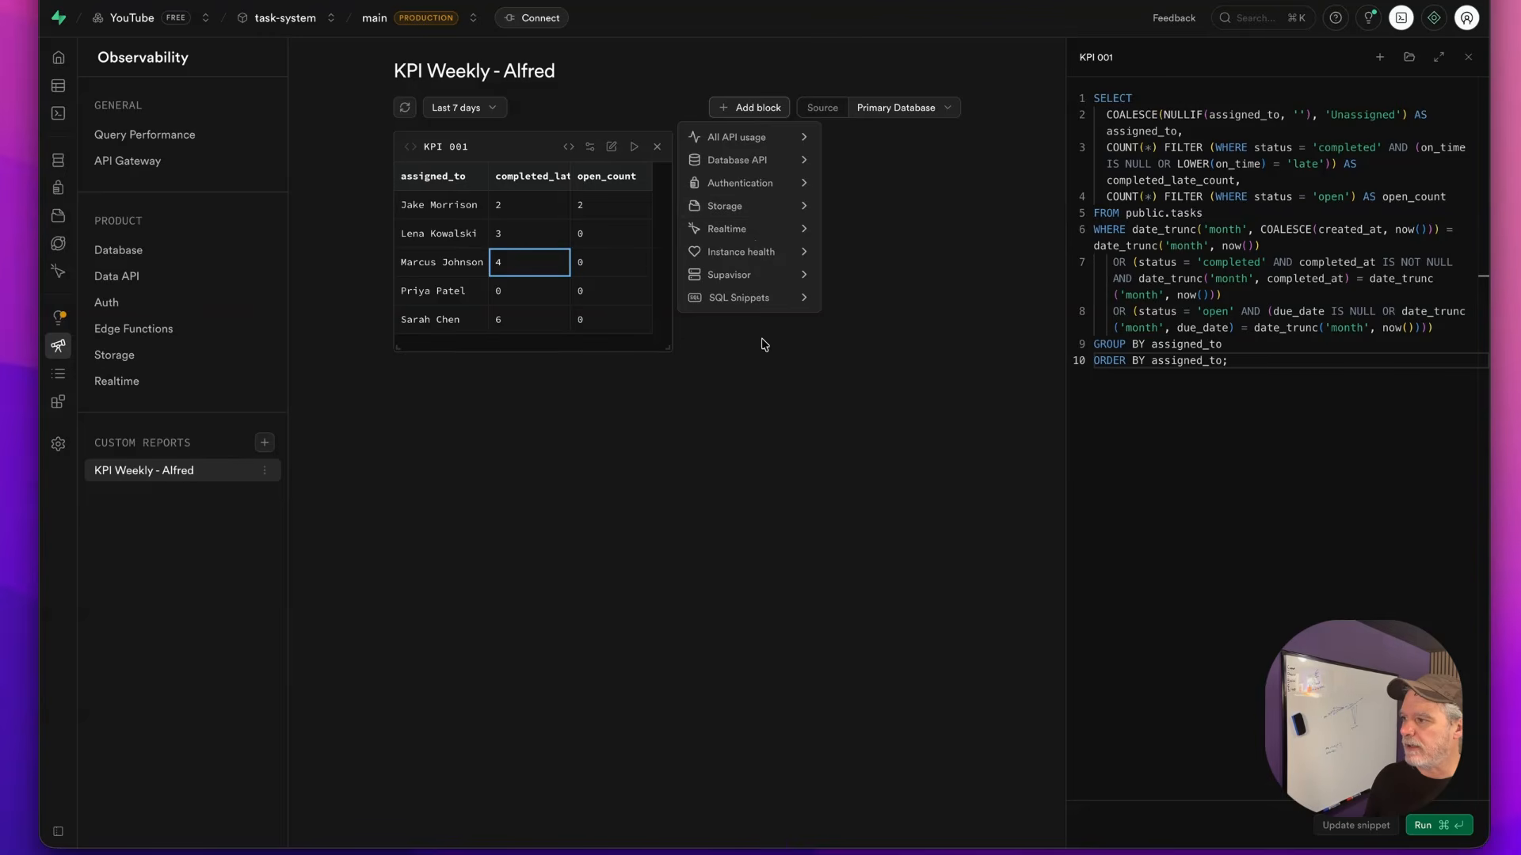
mouse_move(758, 294)
click(872, 523)
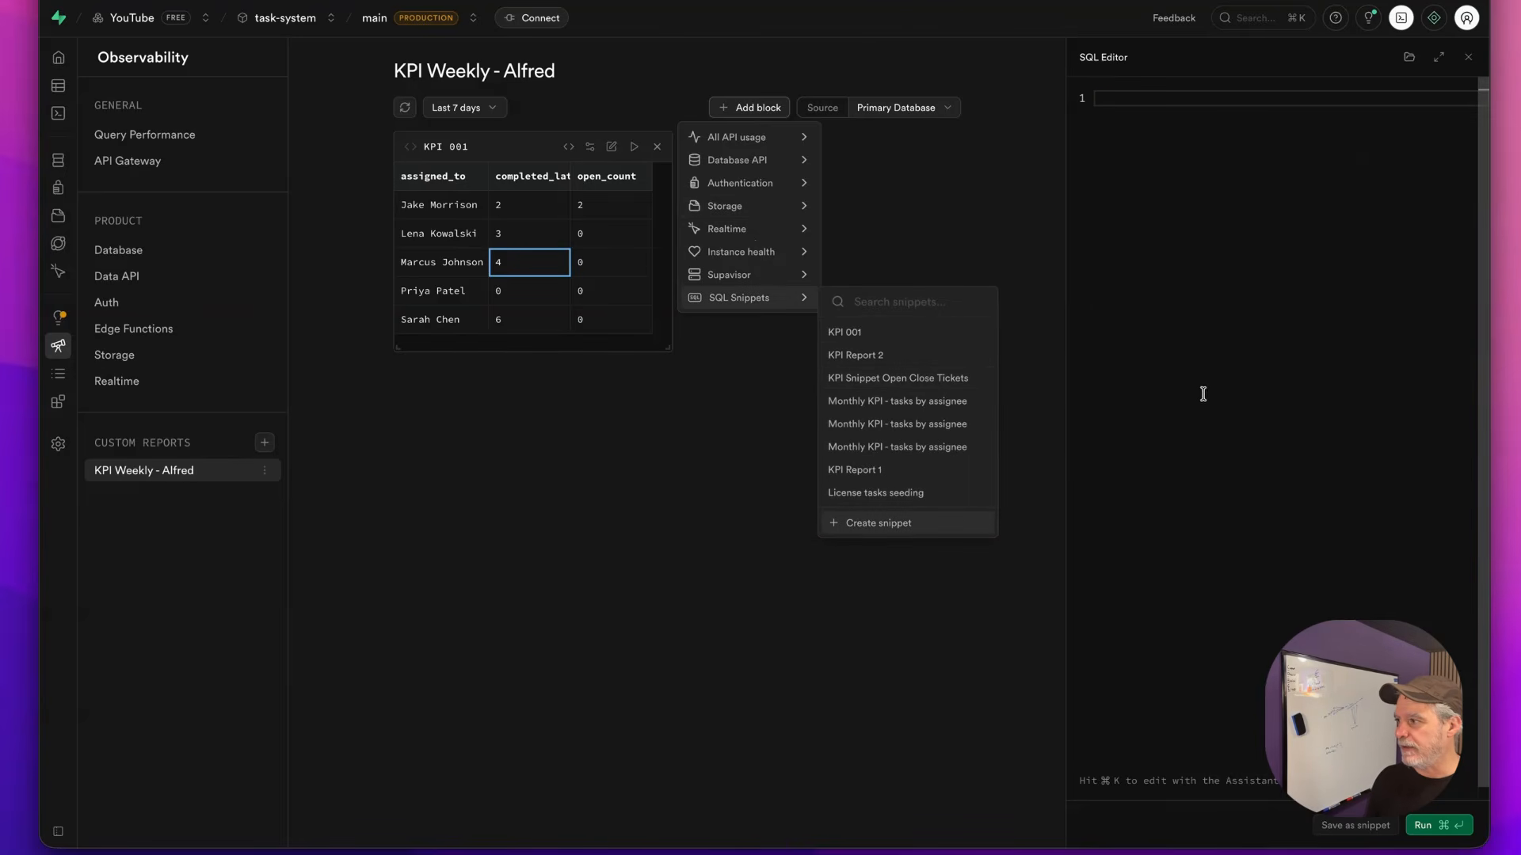
click(1206, 388)
text(KPI 001)
key(BackSpace)
key(BackSpace)
key(BackSpace)
key(BackSpace)
key(BackSpace)
key(BackSpace)
key(BackSpace)
key(super+shift+v)
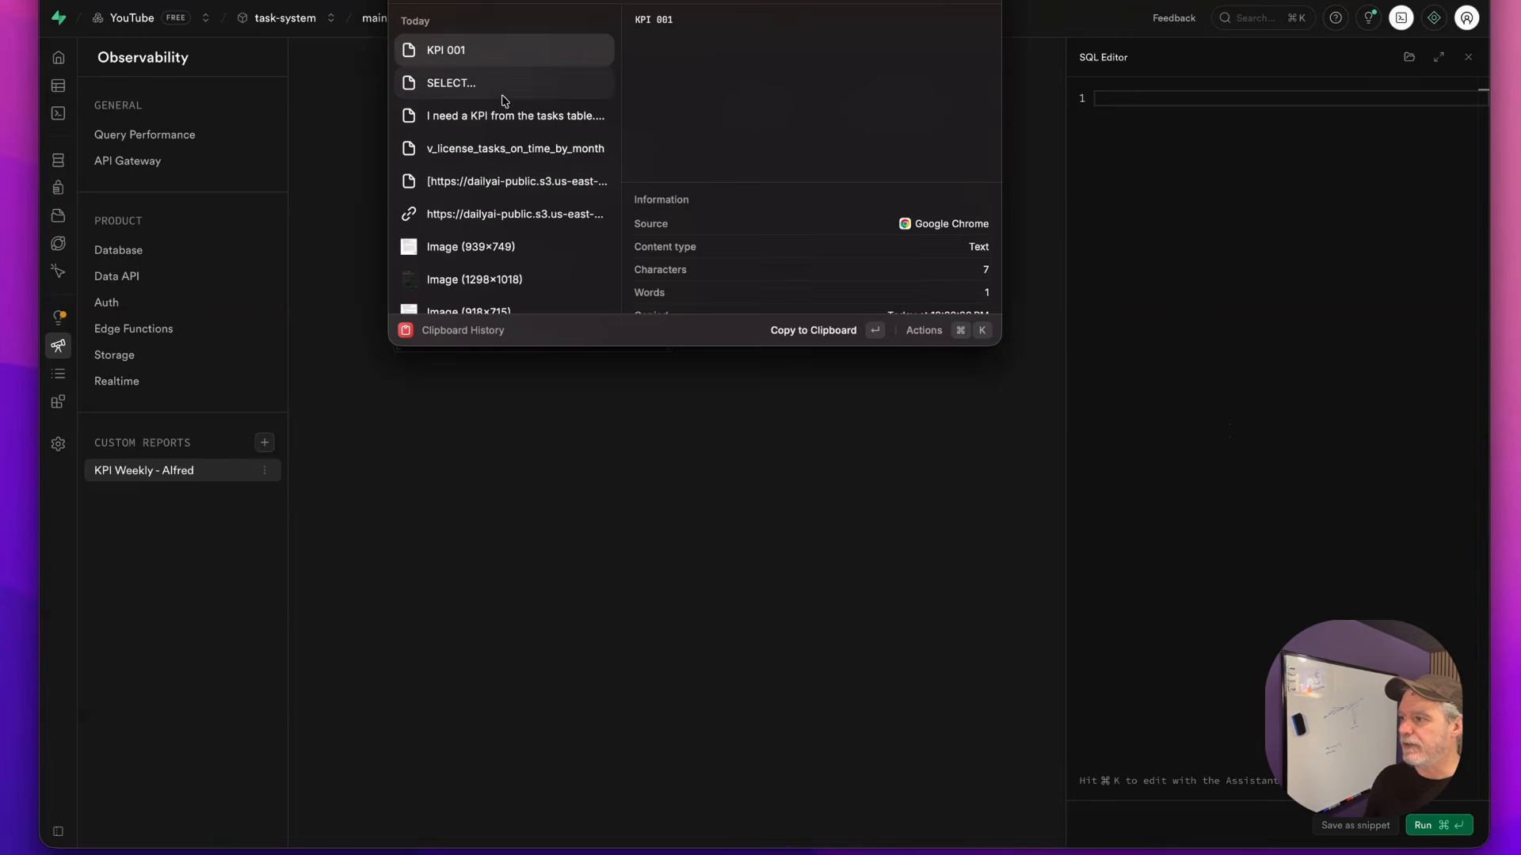
key(Return)
key(super+v)
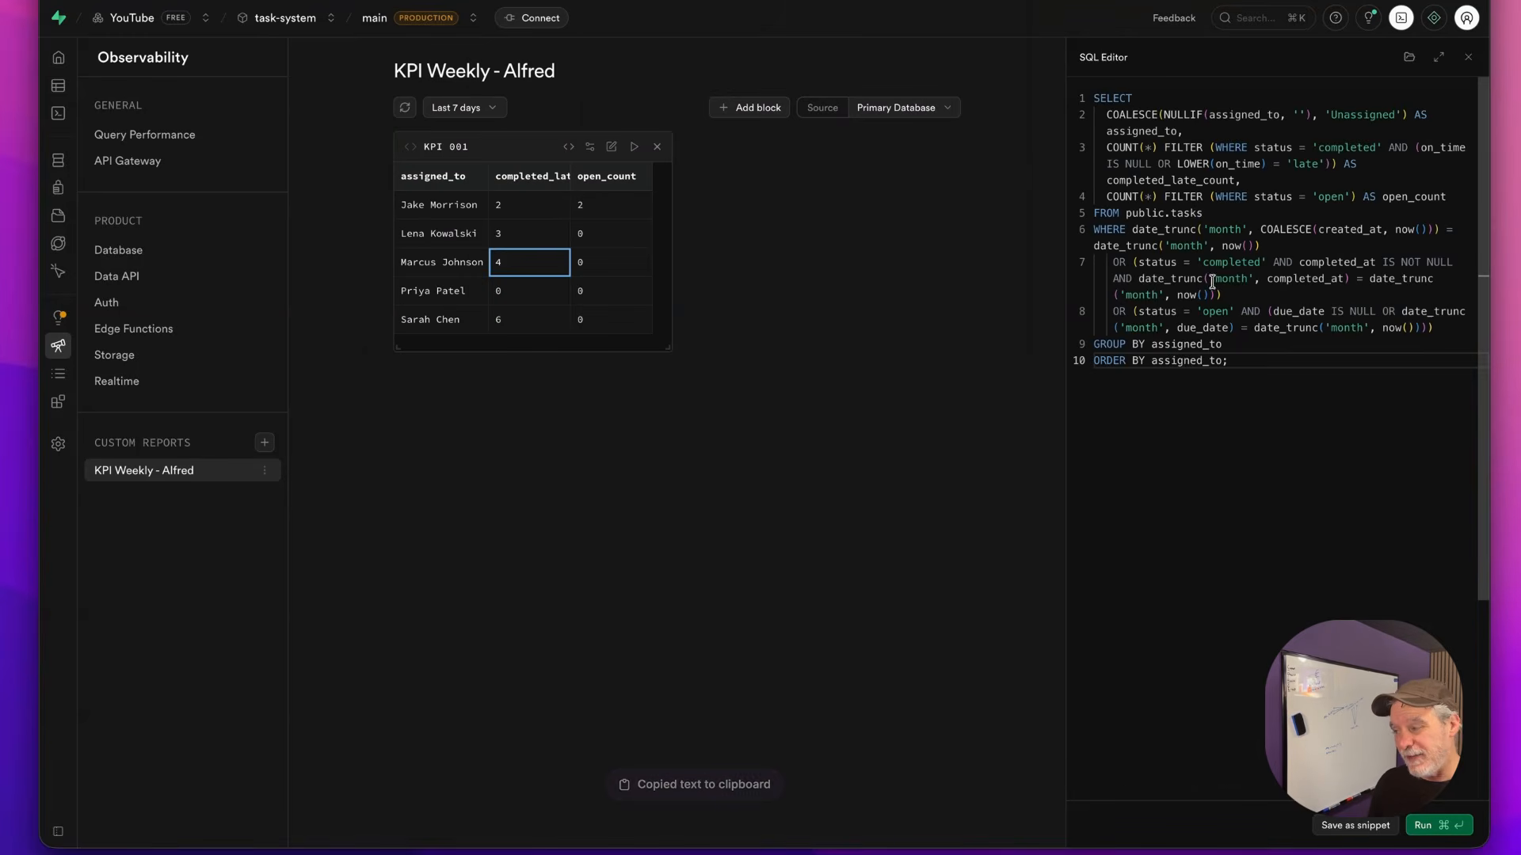
Name the pasted query 'KPI 002' and save it as a snippet
click(1355, 825)
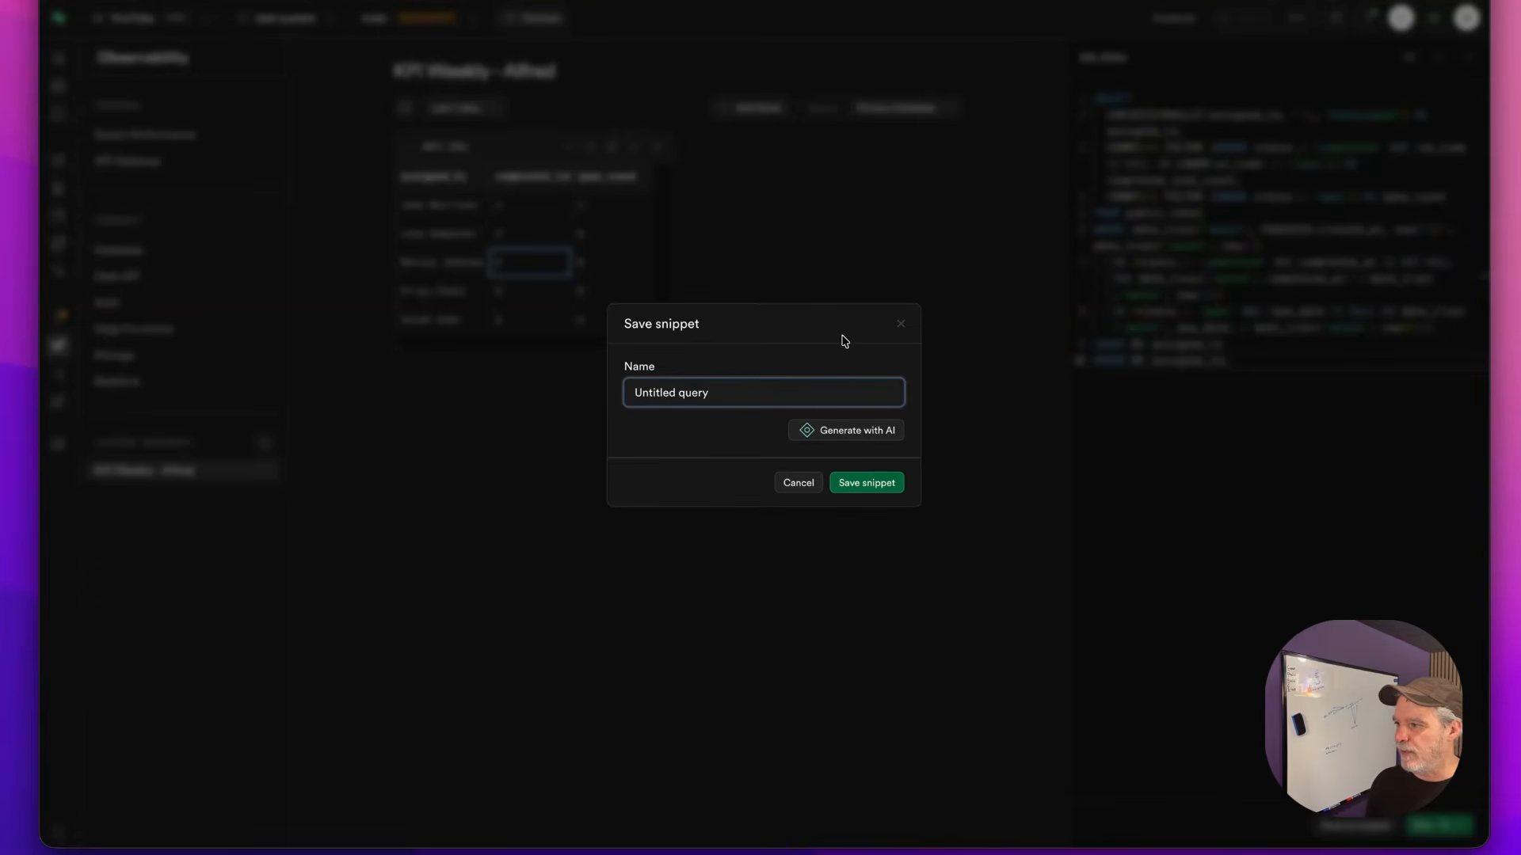
text(KPI 002)
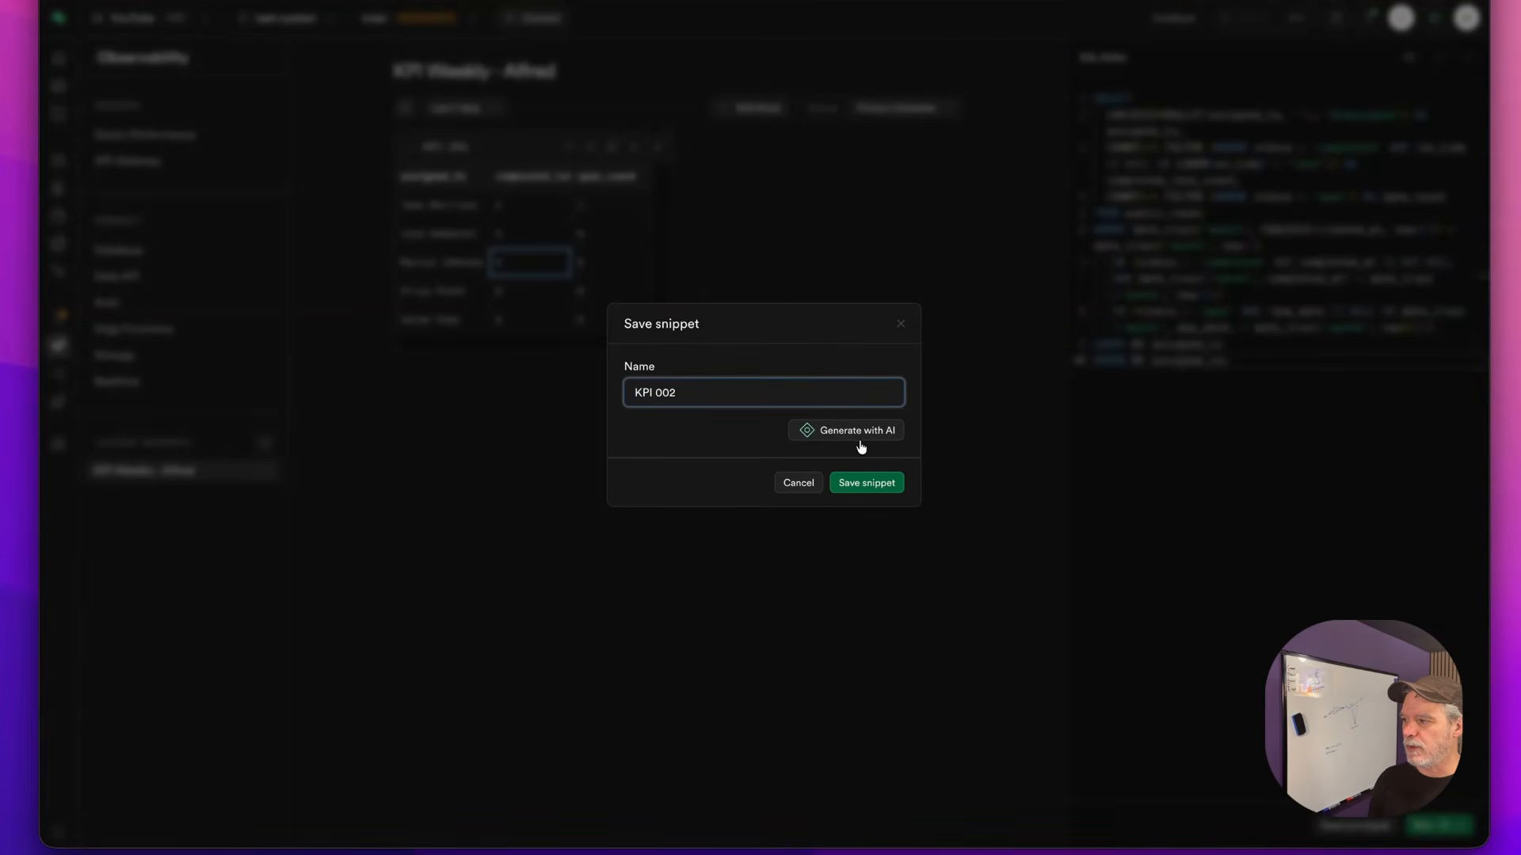
click(856, 483)
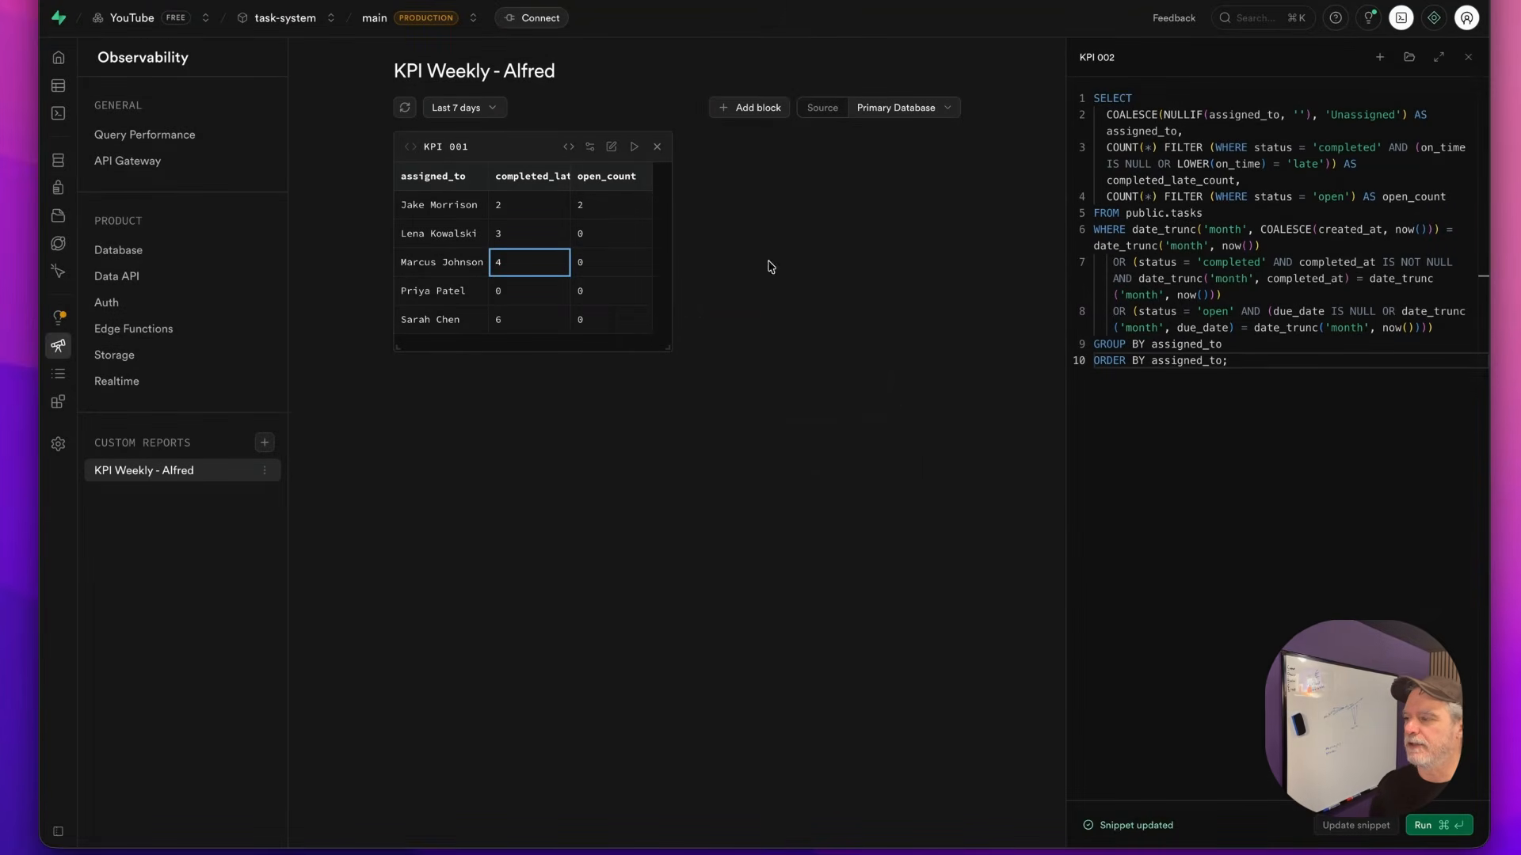
Add the KPI 002 snippet to the report and display its results as a chart
click(765, 113)
mouse_move(767, 309)
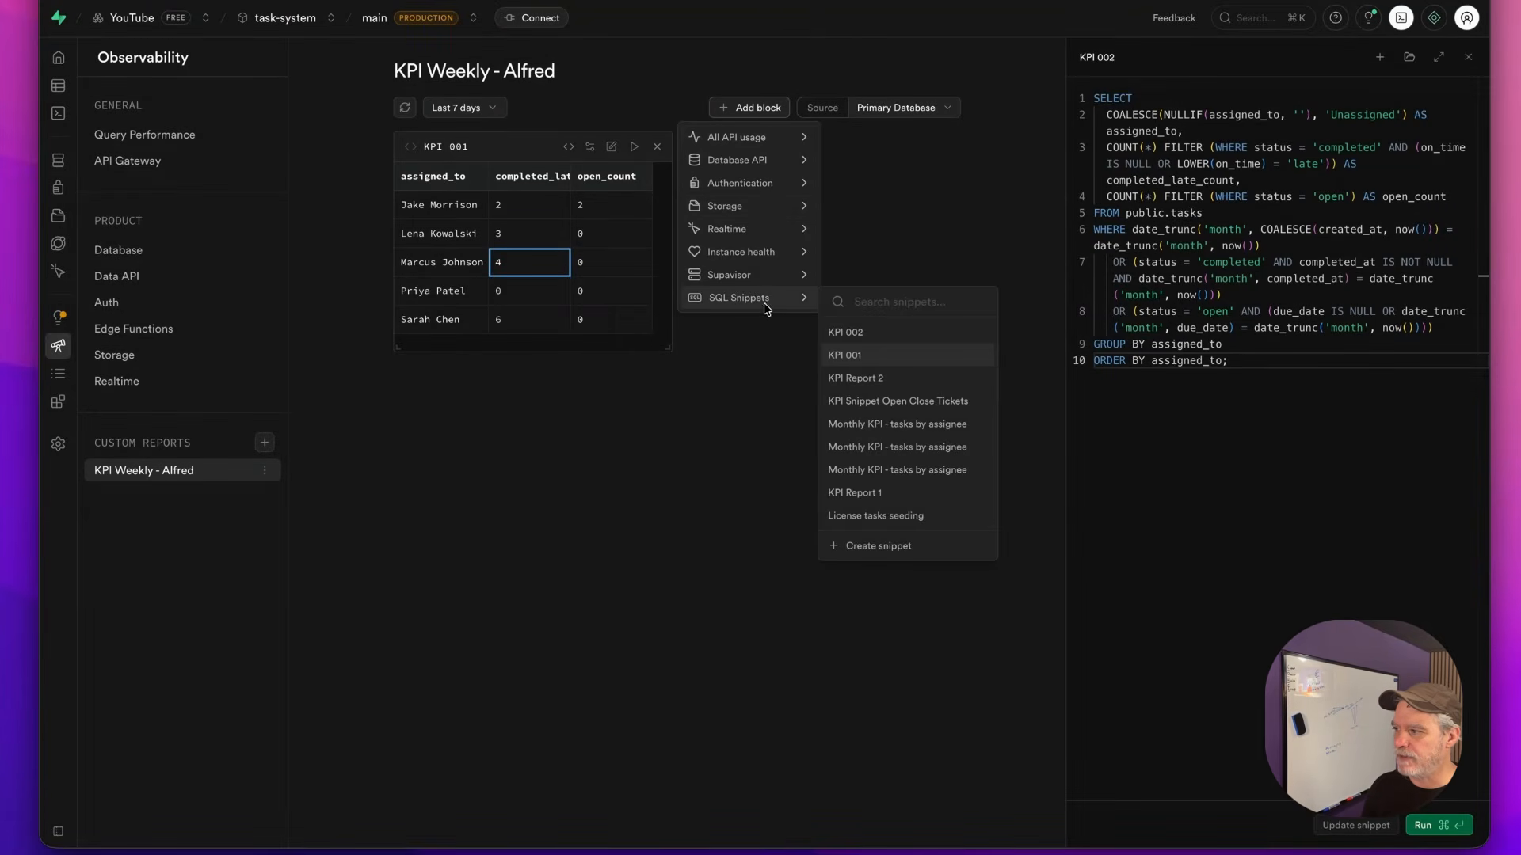
click(847, 333)
click(913, 135)
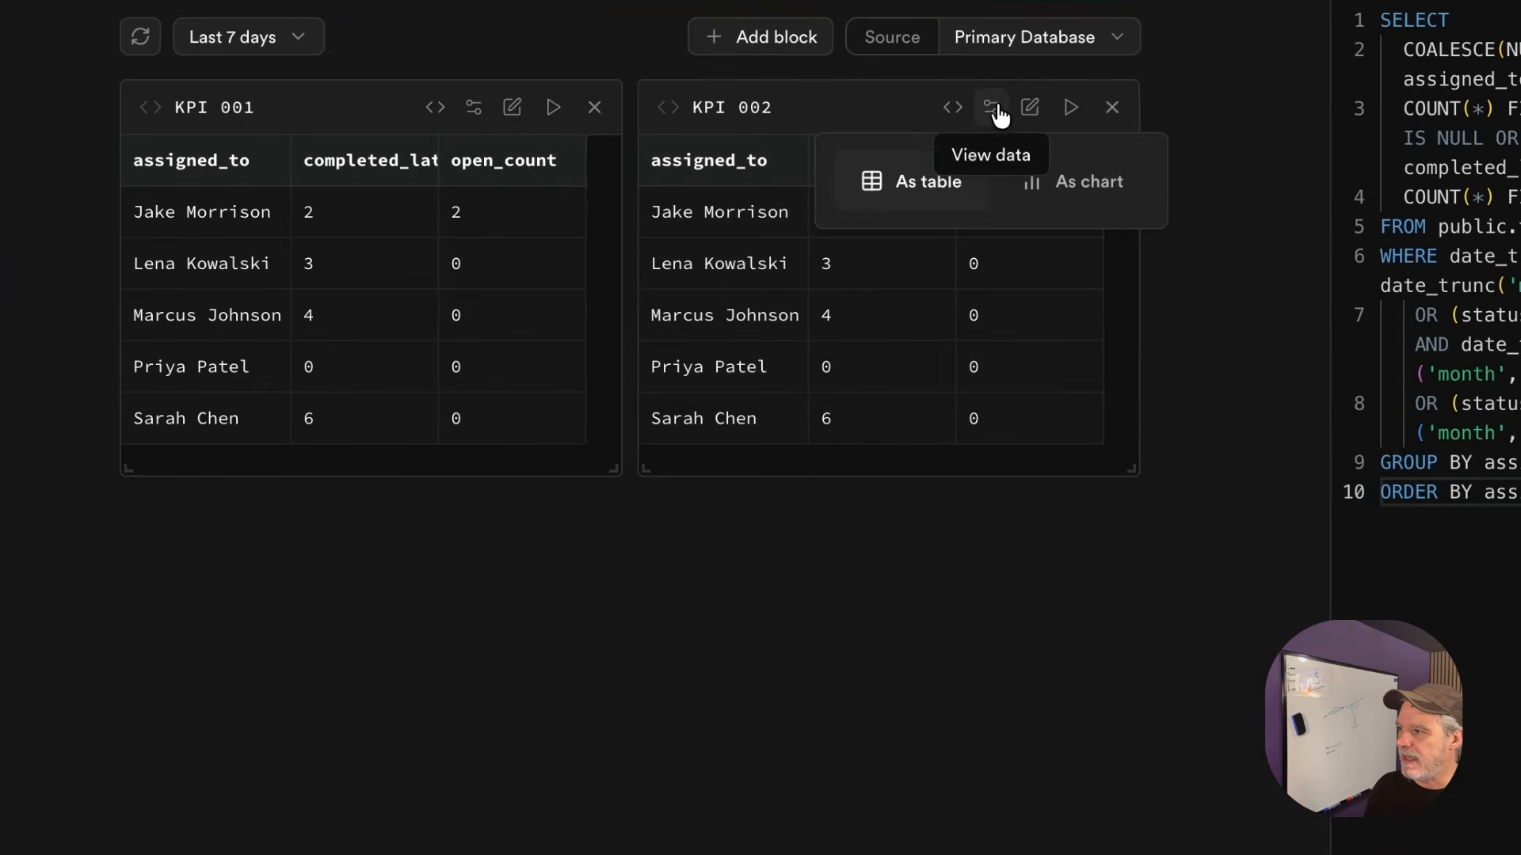
click(1054, 207)
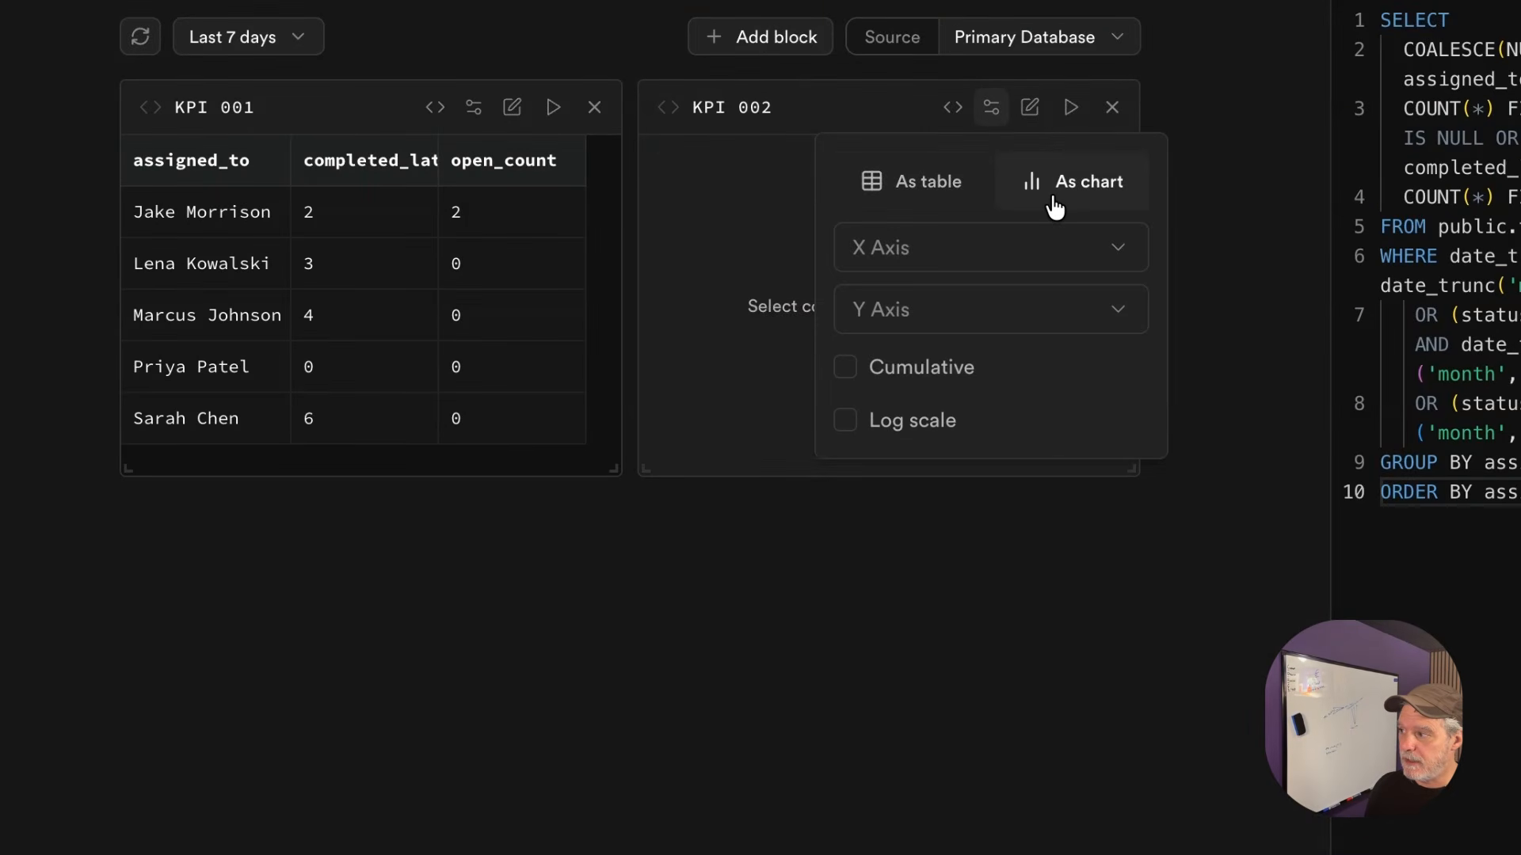
Chart assigned_to on the x axis and completed_late_count on the y axis, placed below KPI 001
click(964, 247)
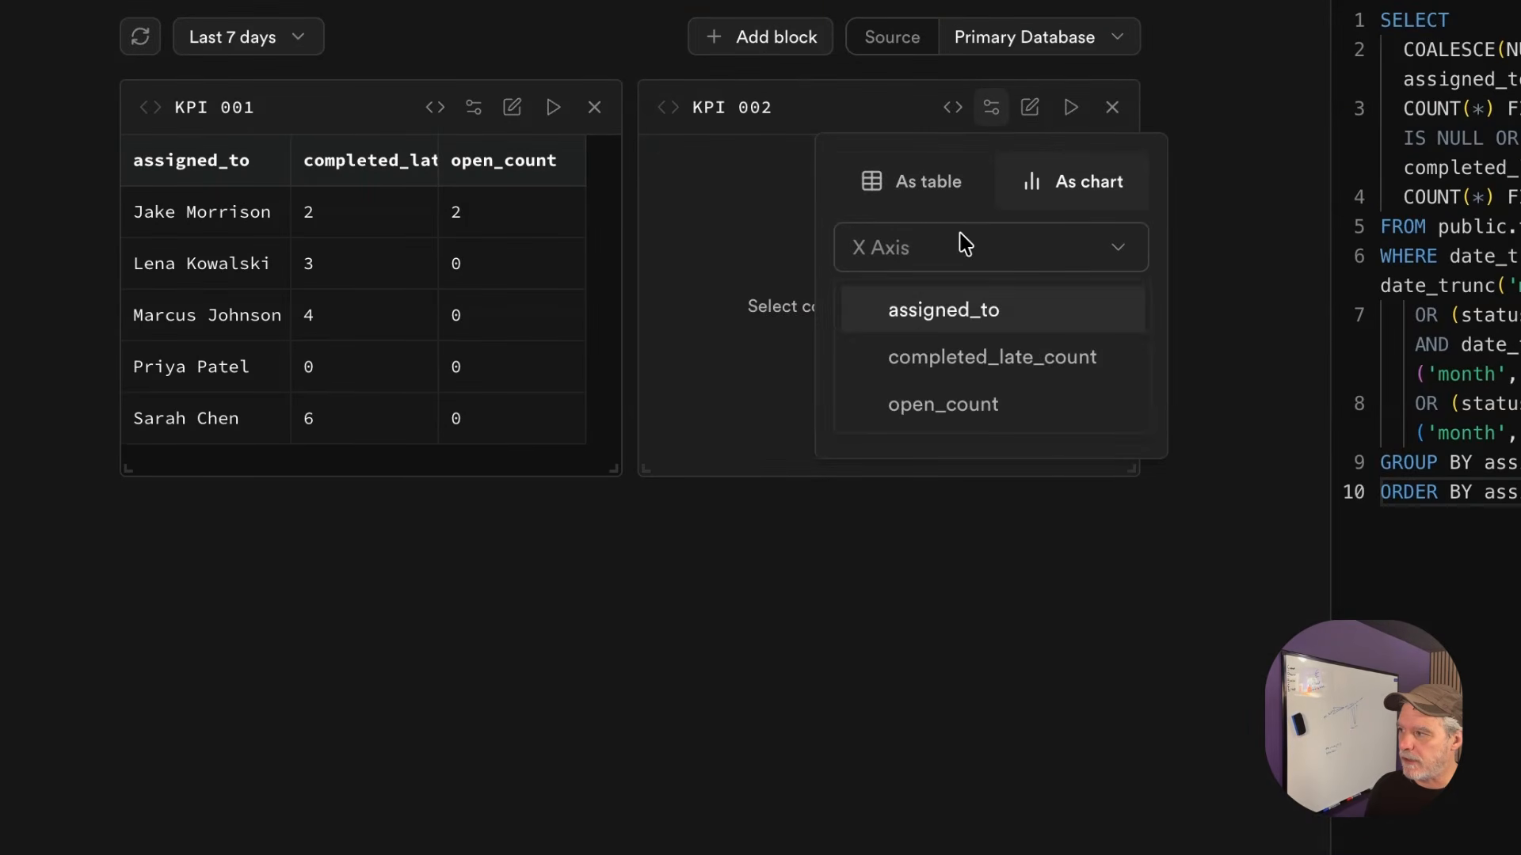
click(948, 313)
click(963, 327)
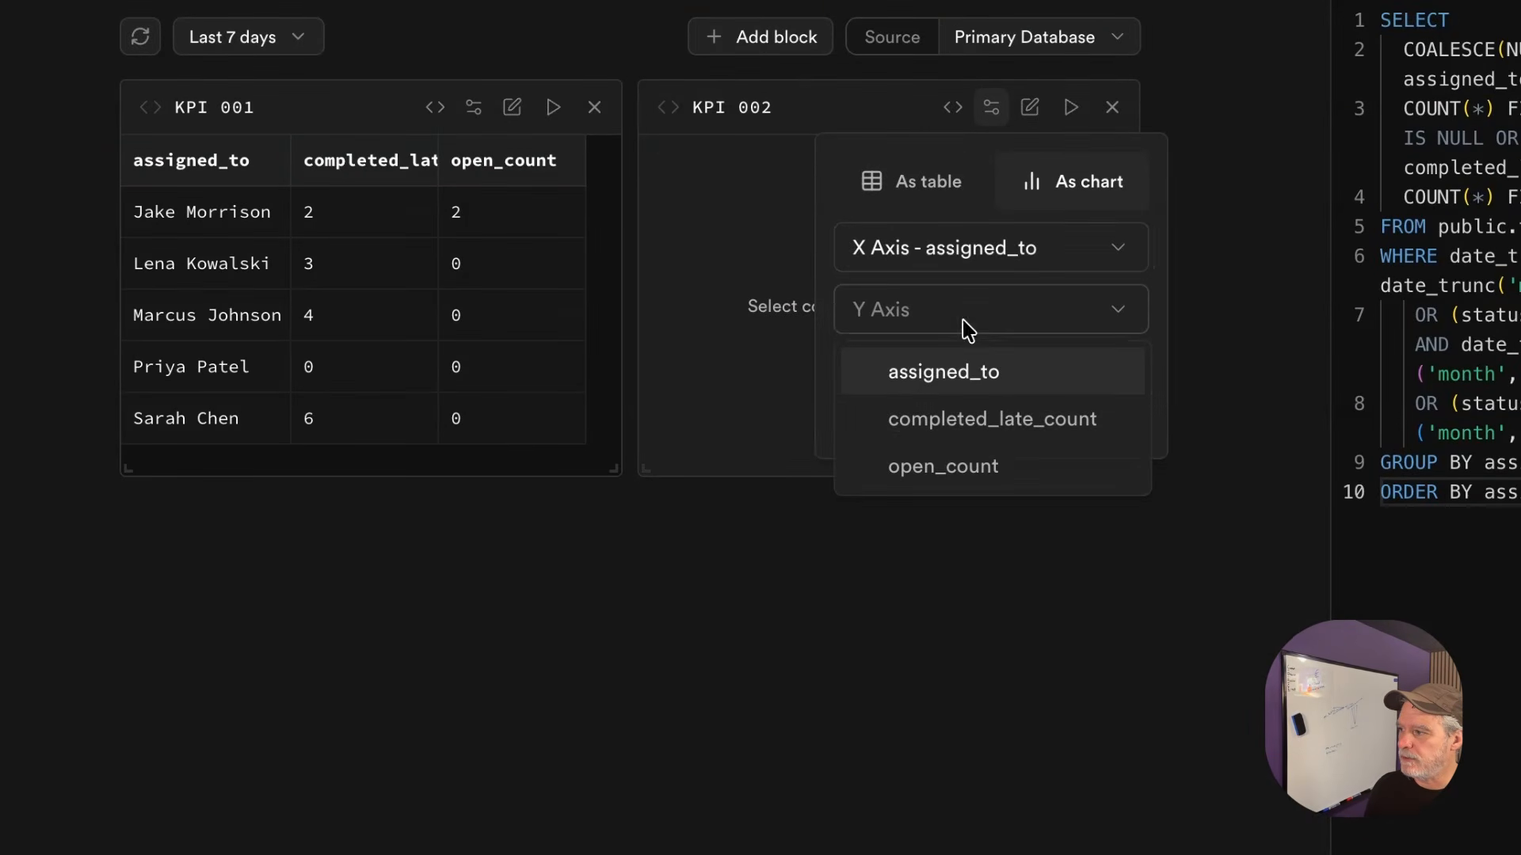
click(974, 430)
click(960, 590)
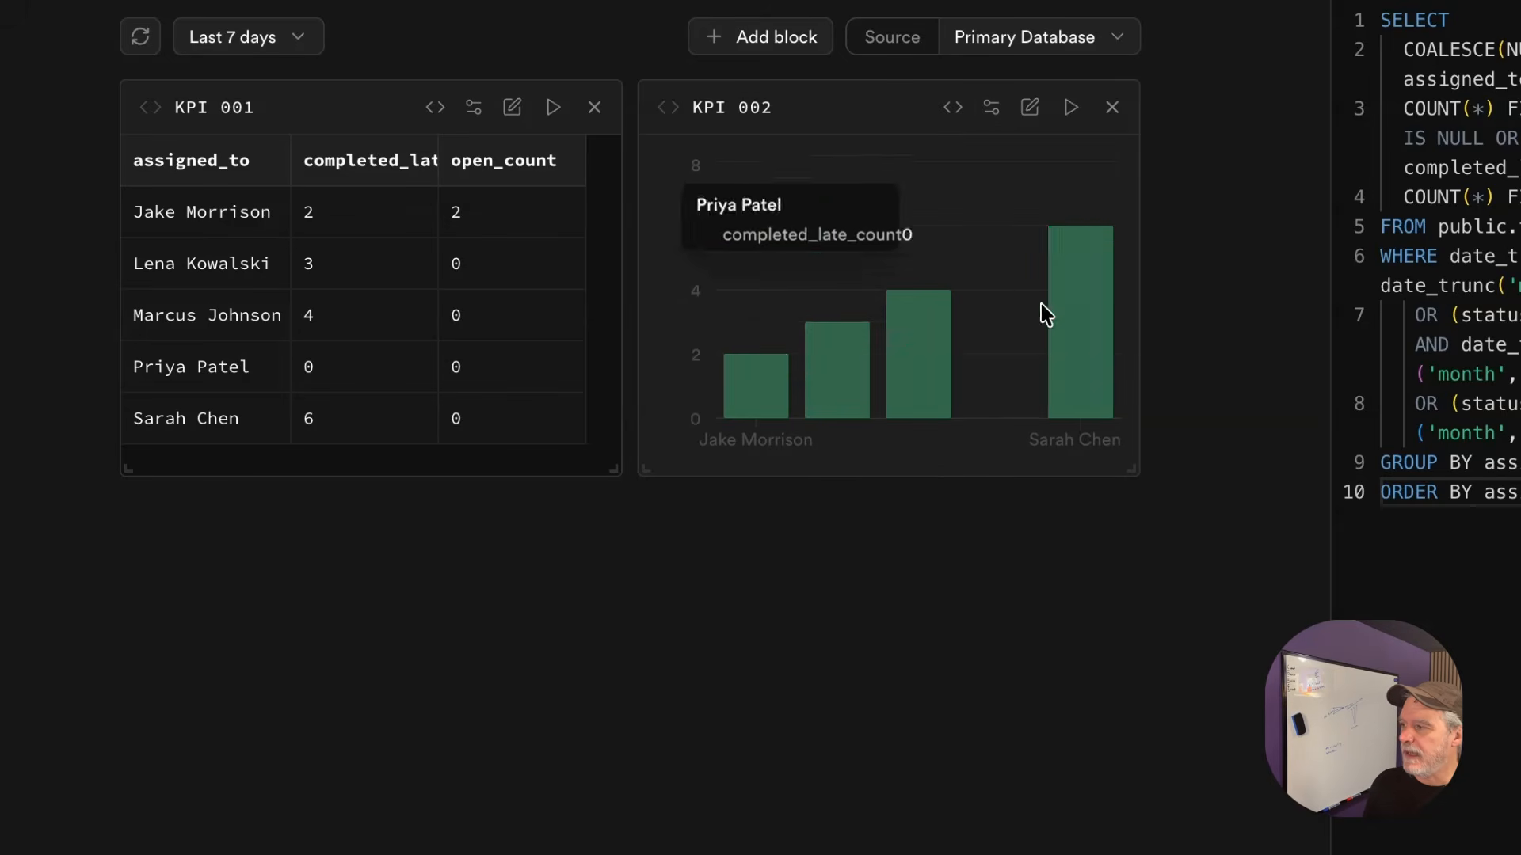
drag(818, 126, 372, 586)
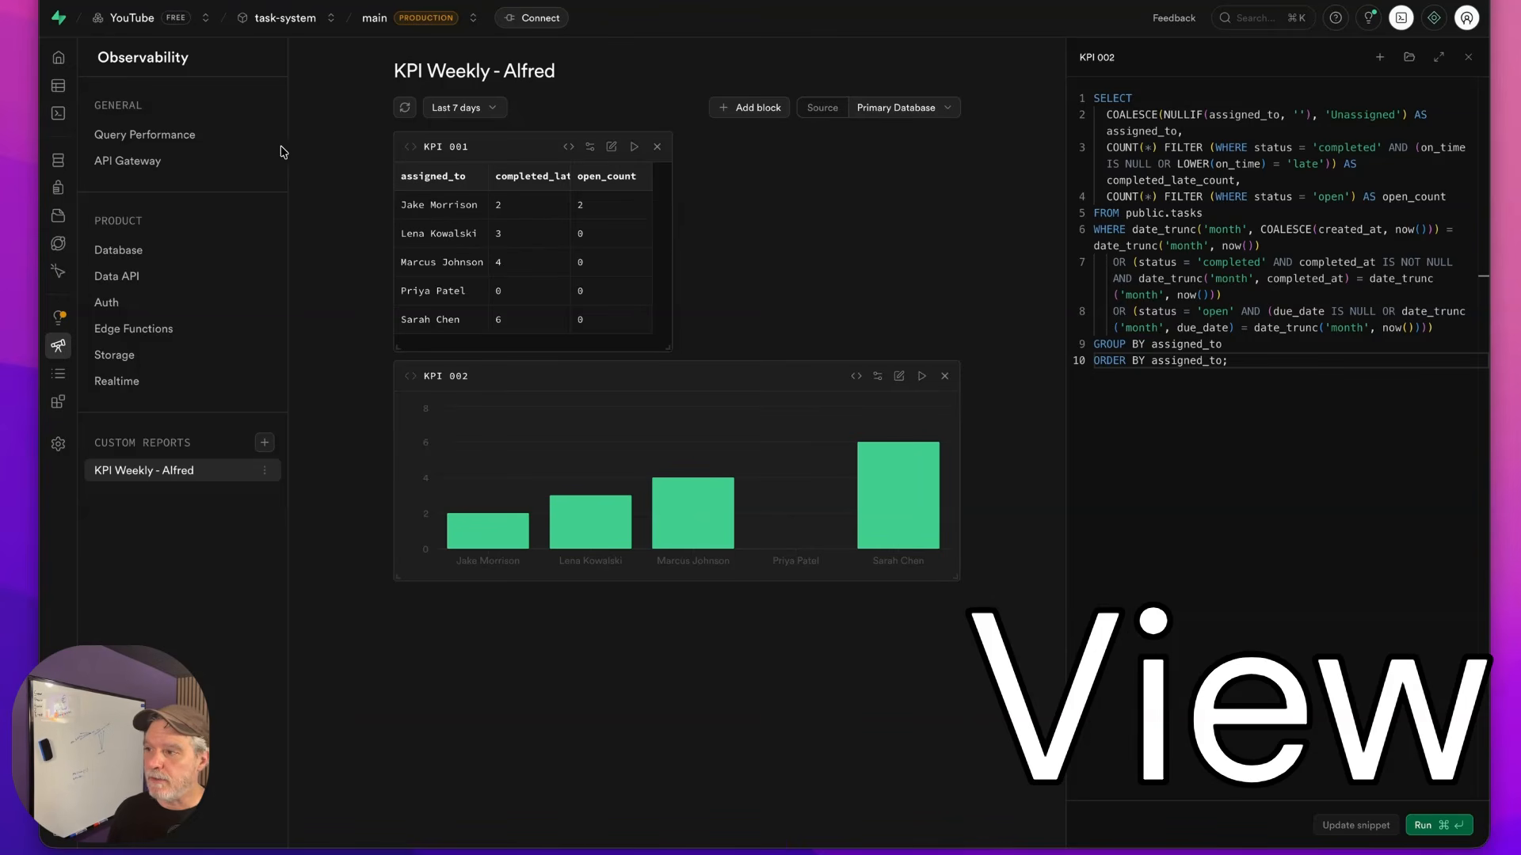
Go back to the tasks table to view its rows
click(58, 86)
click(226, 199)
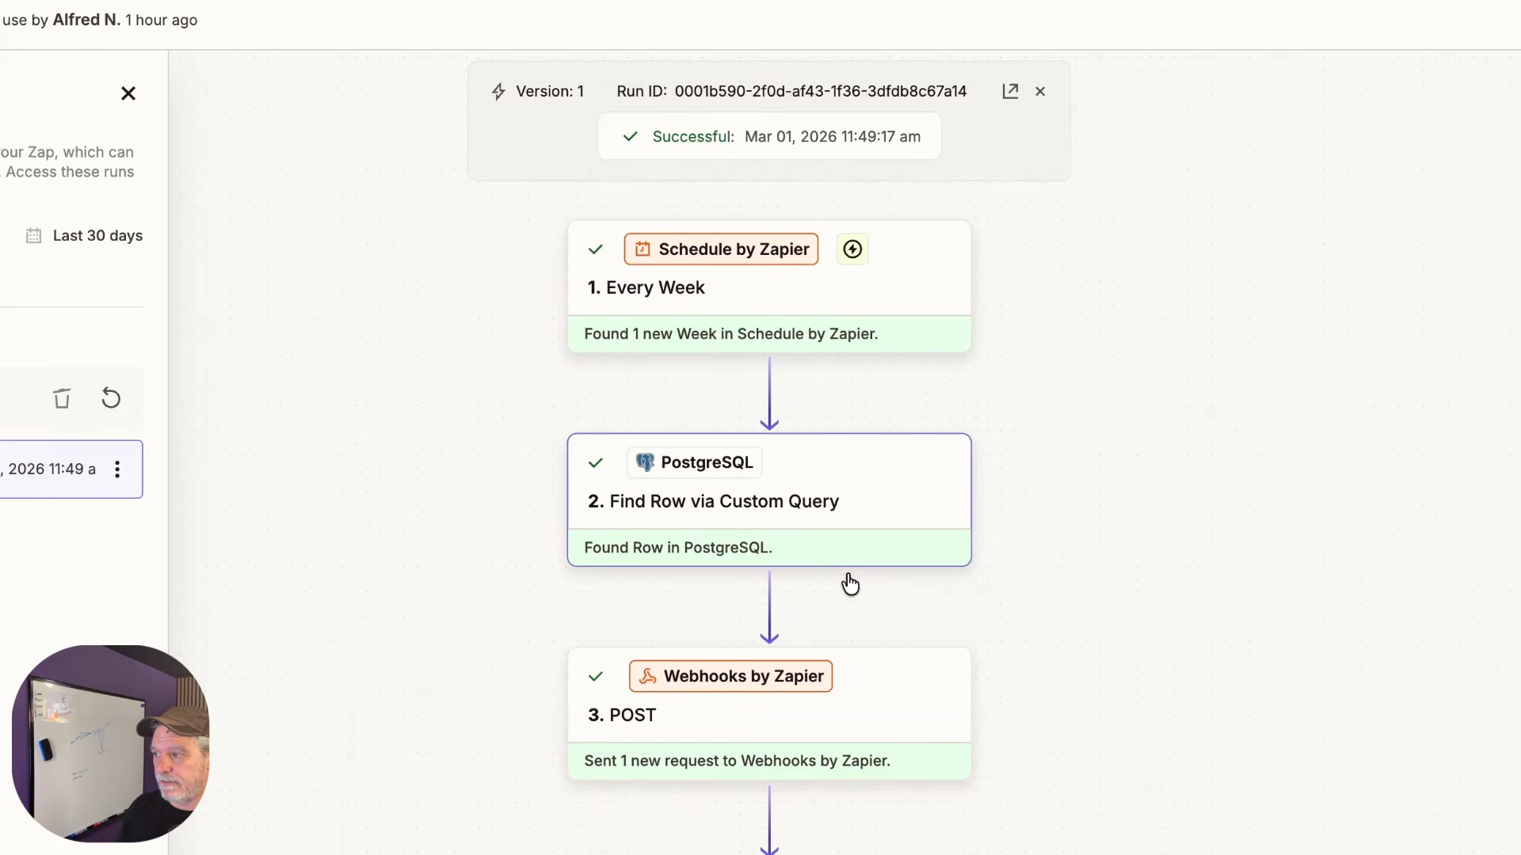
scroll(840, 716, down, 5)
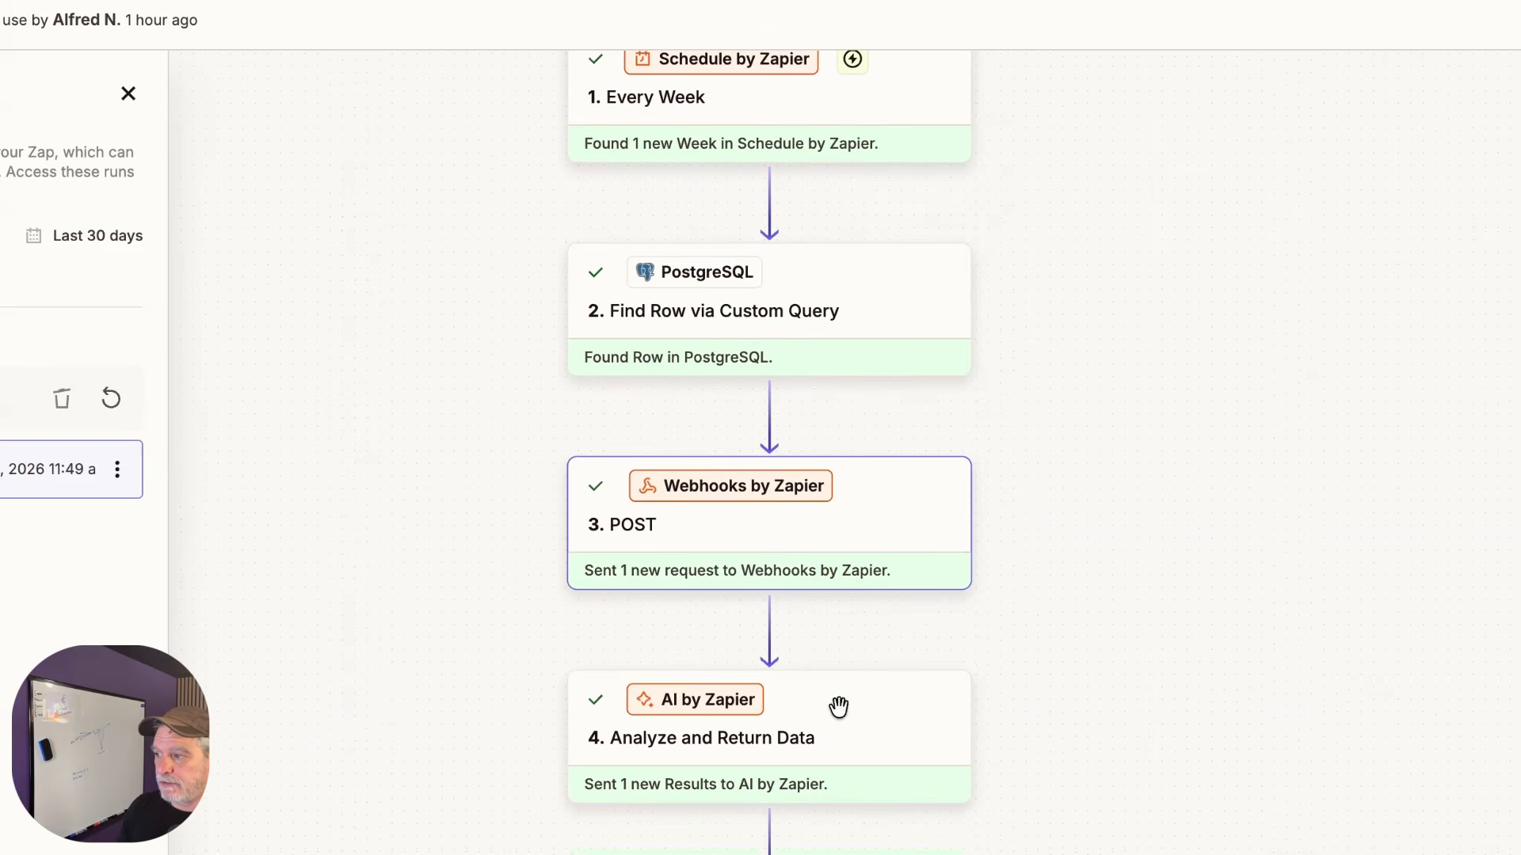
scroll(828, 812, down, 3)
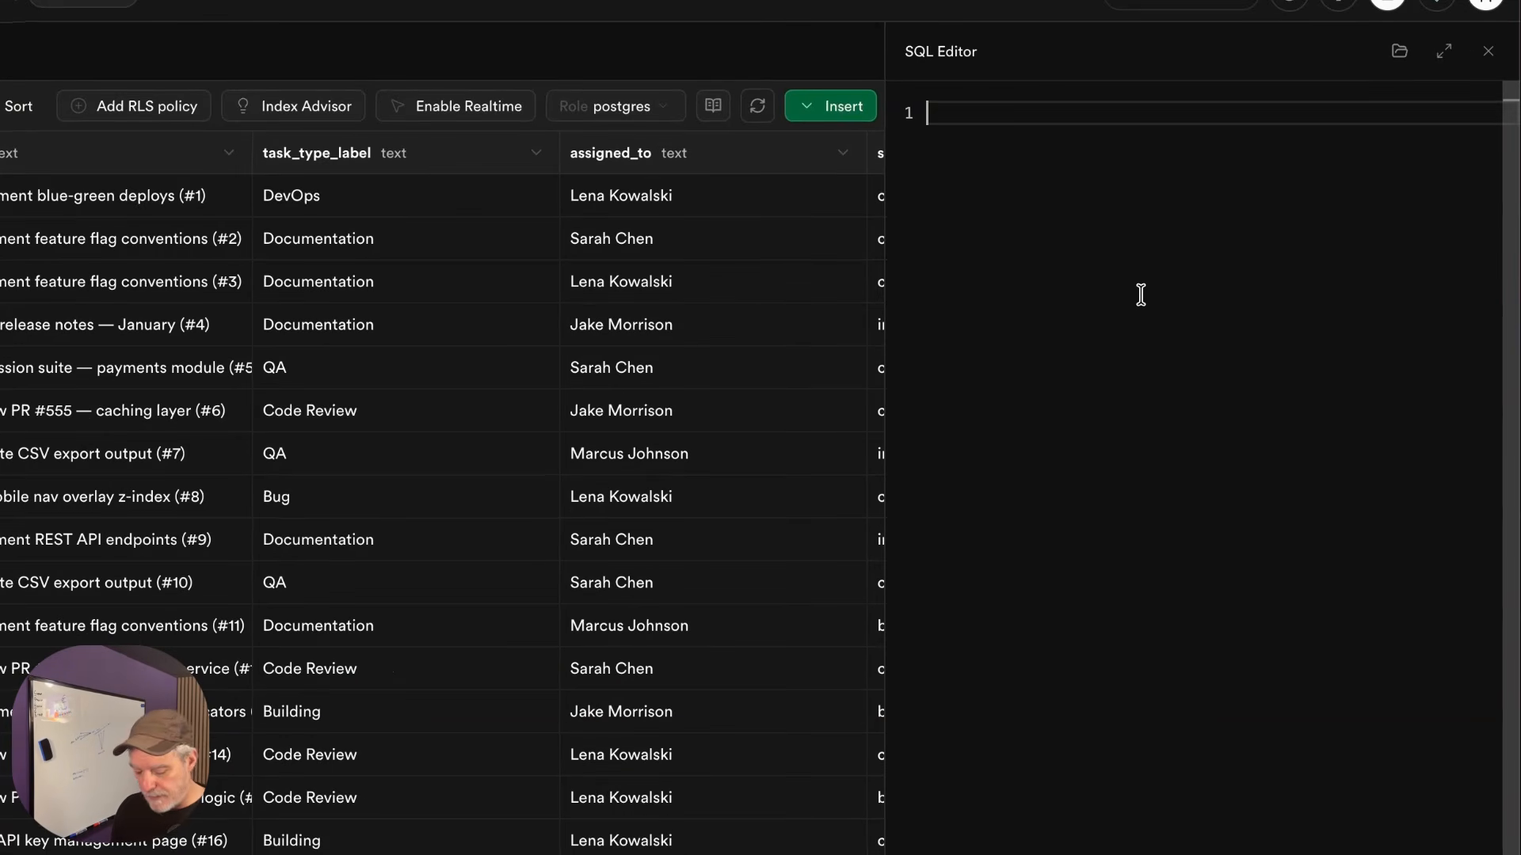
Paste the v_license_tasks_on_time_by_month view request into the SQL editor and bring up the AI assistant
text(I need a saved report on our license_tasks table that I can pull up anytime and it's always current.  Show me the on-time completion rate for our team's work, broken down by month and task type. For each group I want to see the total number of tasks due, how many were finished on time, and the percentage.  One heads up — the "on time" field in the data is a mess. Sometimes it says "yes", sometimes "true", sometimes just "1" or "On Time." Treat all of those as meaning the same thing.  Only include tasks that actually have a due date, and start from November 2025 going forward. Call it v_license_tasks_on_time_by_month.)
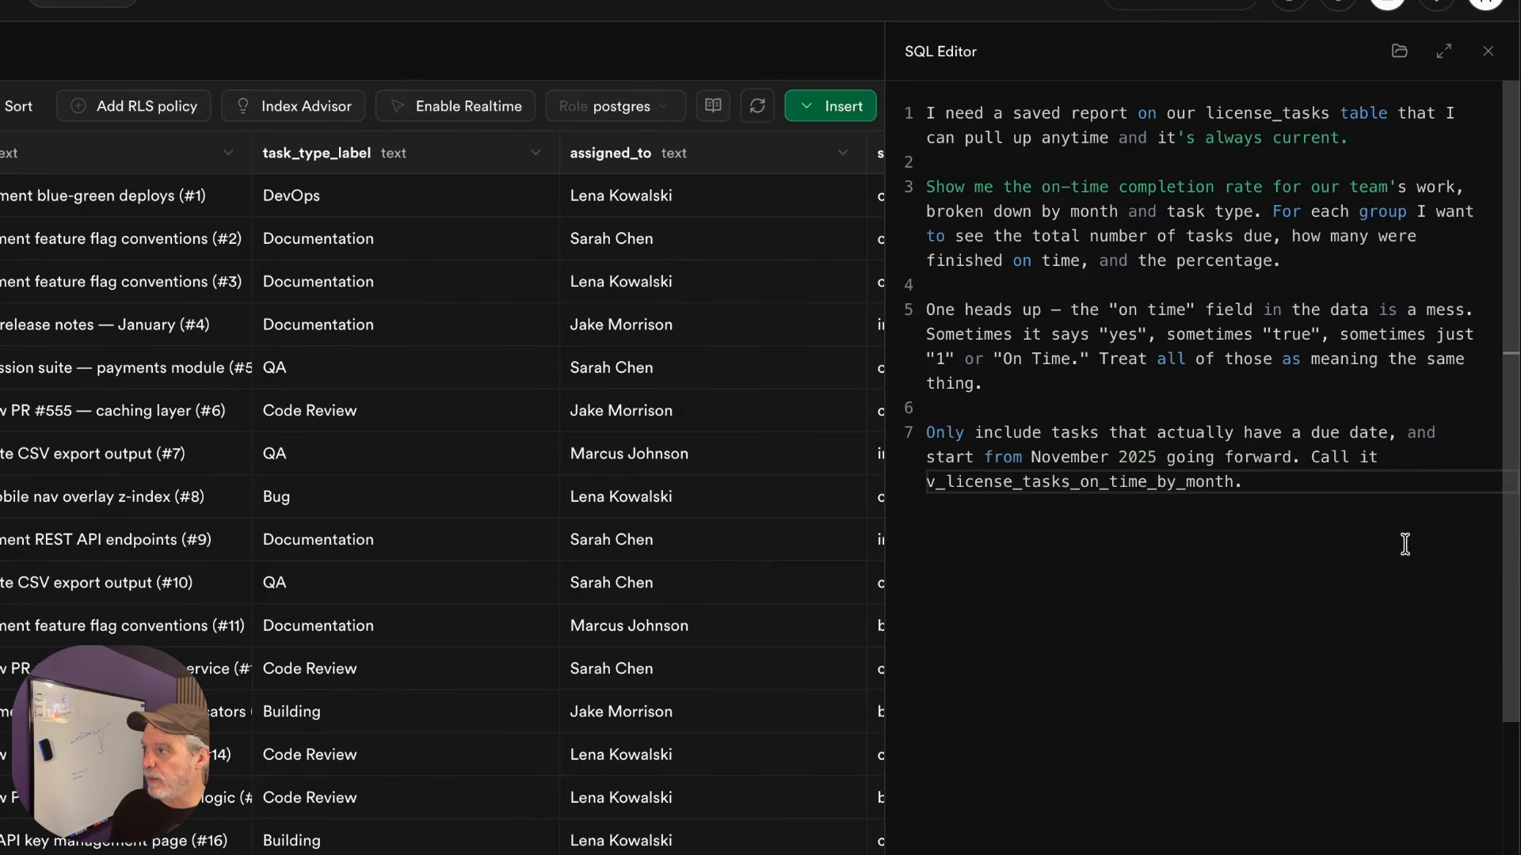
click(1433, 11)
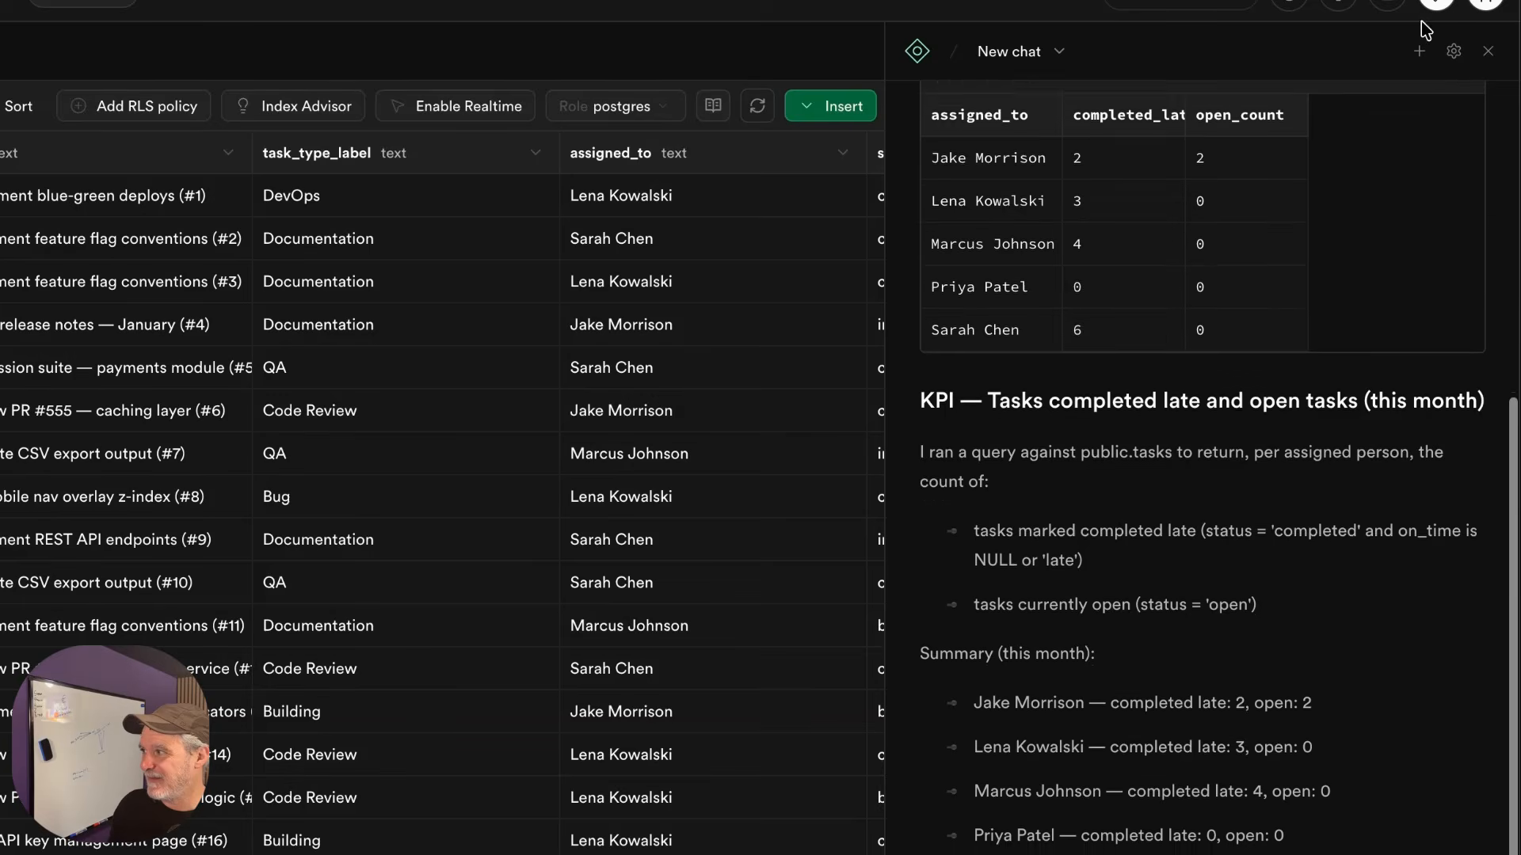
In a fresh assistant chat, run the generated CREATE VIEW for v_license_tasks_on_time_by_month
click(1419, 50)
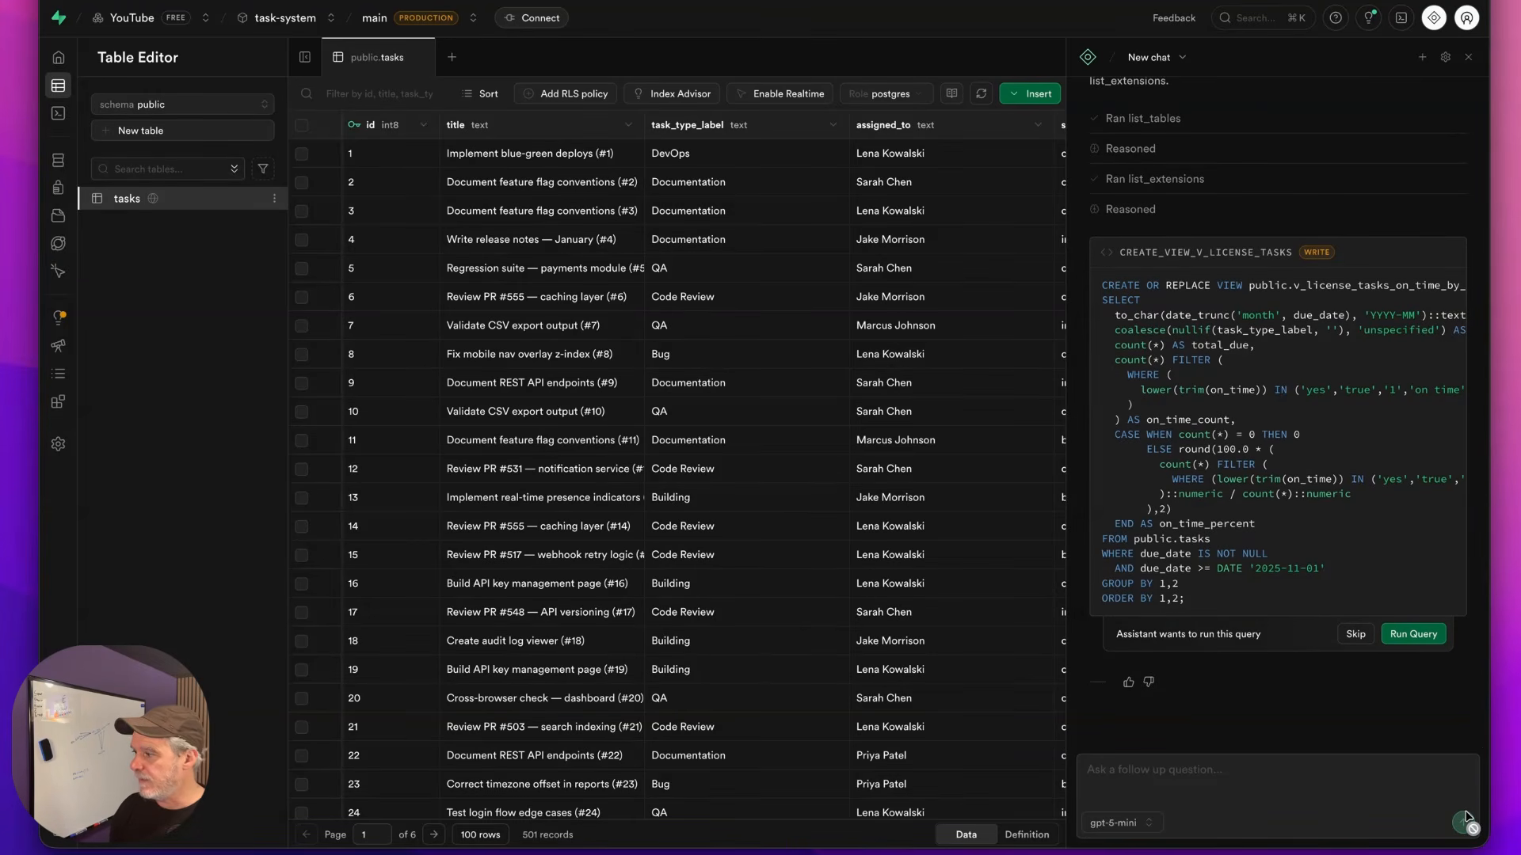
click(1408, 636)
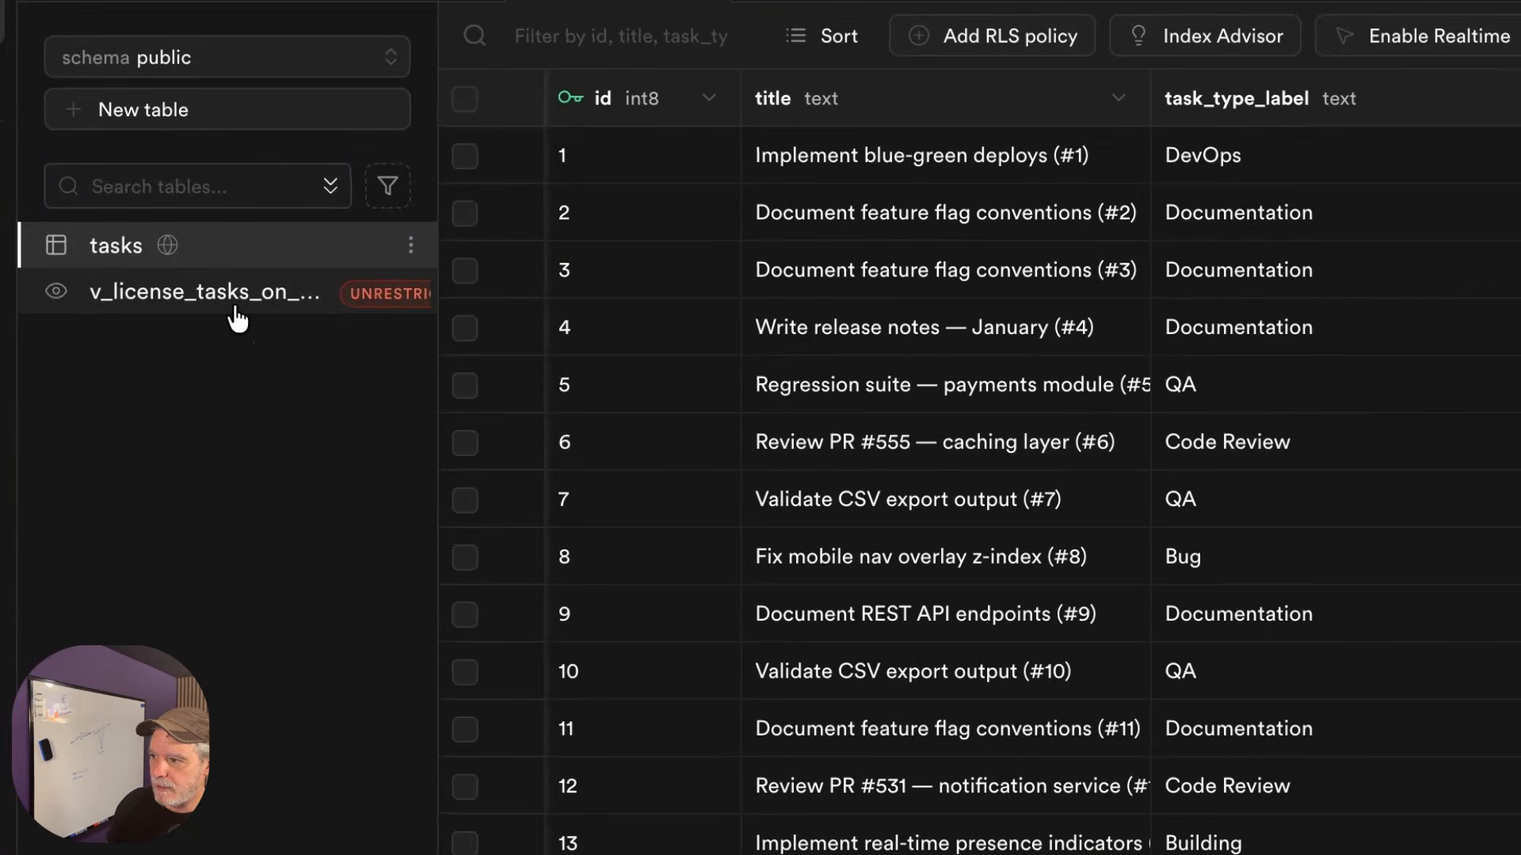
Open v_license_tasks_on_time_by_month in the Table Editor to see its monthly rows
click(237, 320)
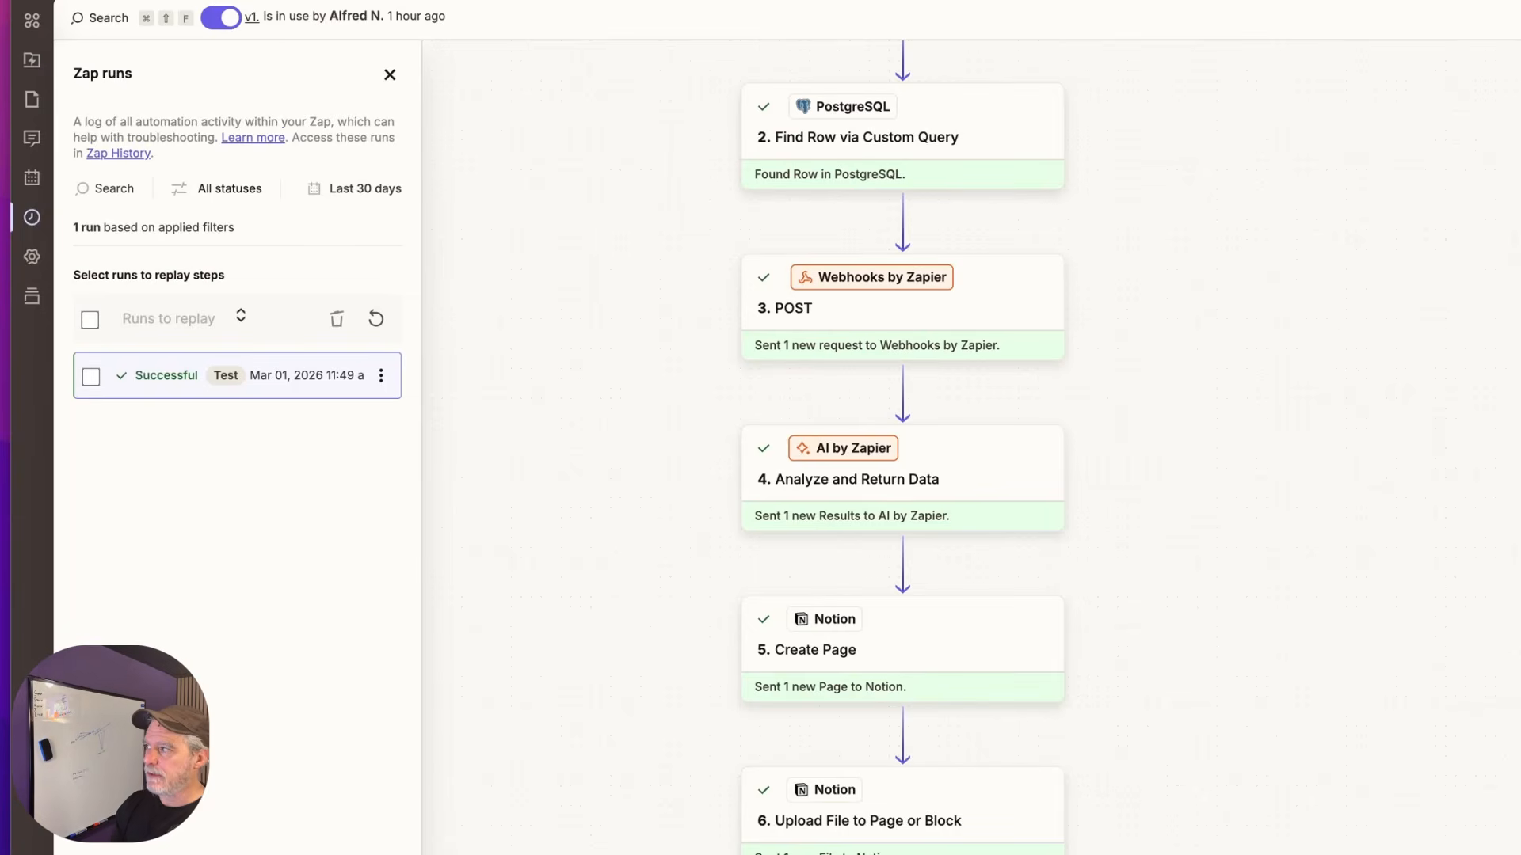
Replay the entire Zap as a new run and check the PostgreSQL query step's results
click(1513, 17)
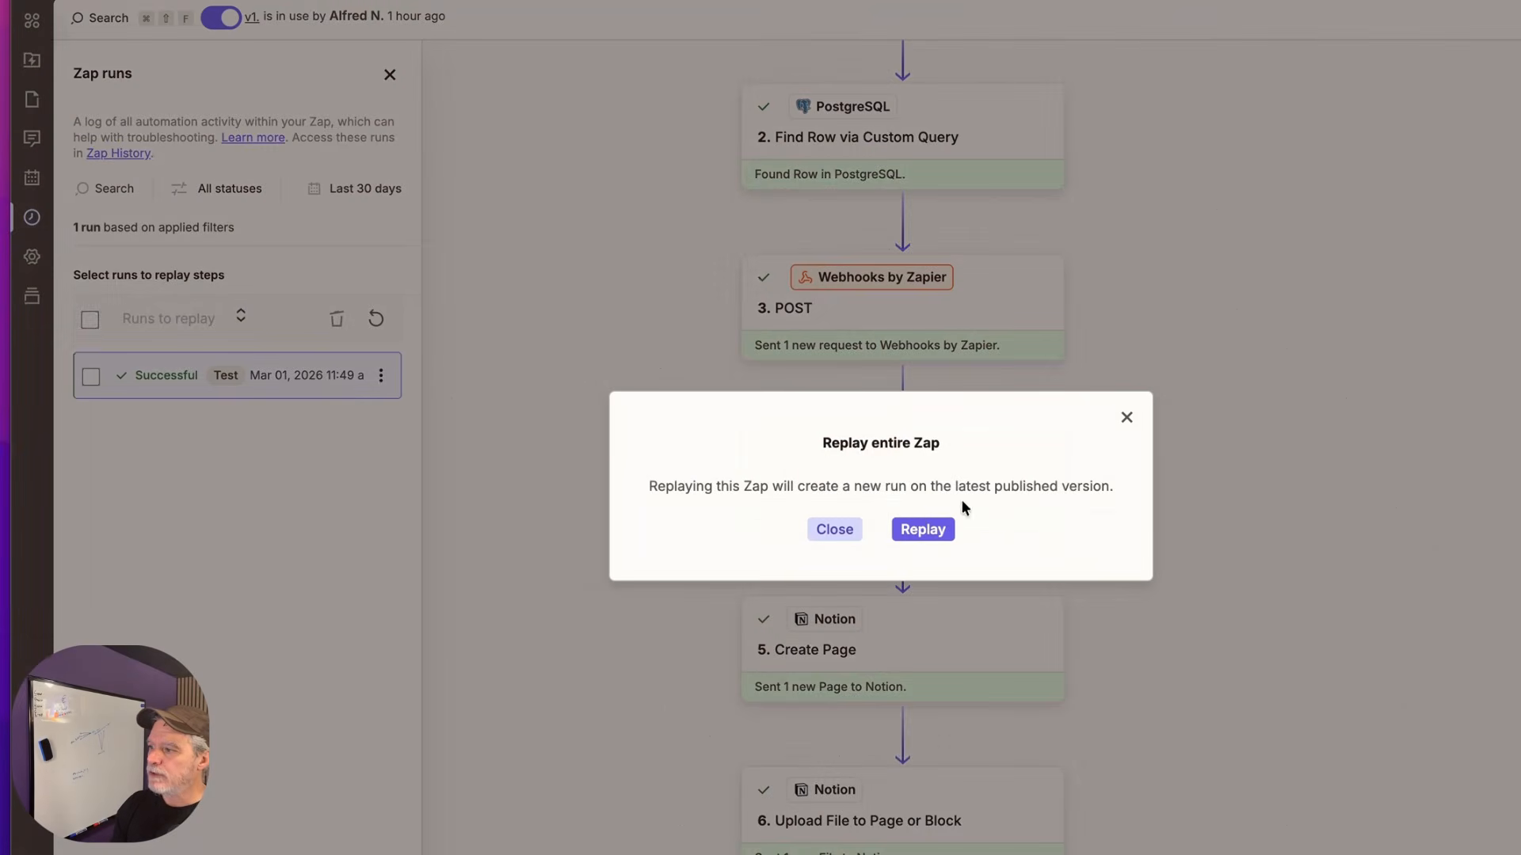
click(919, 530)
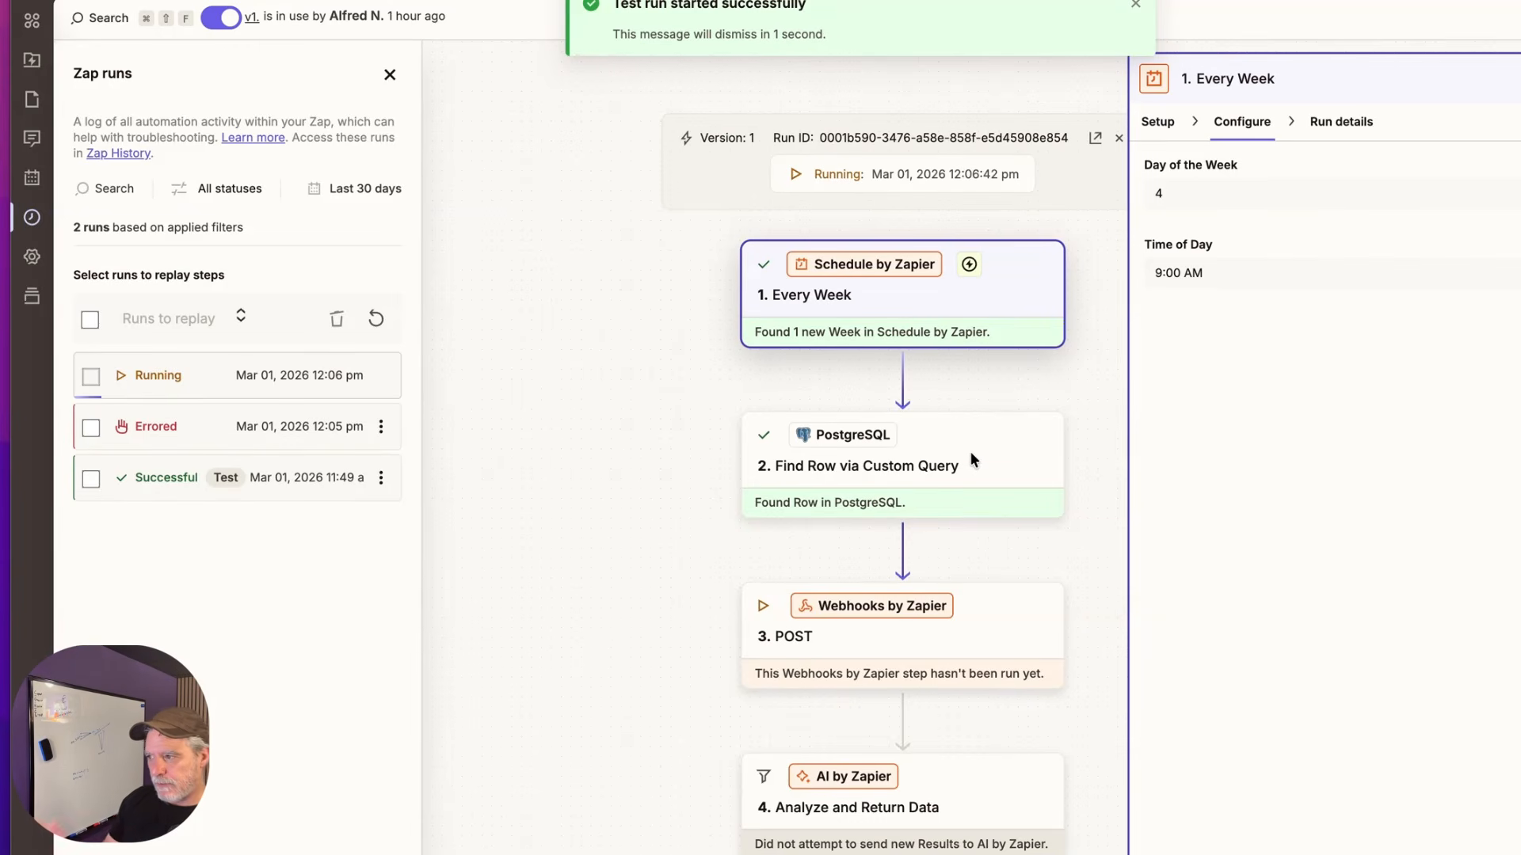
click(1027, 478)
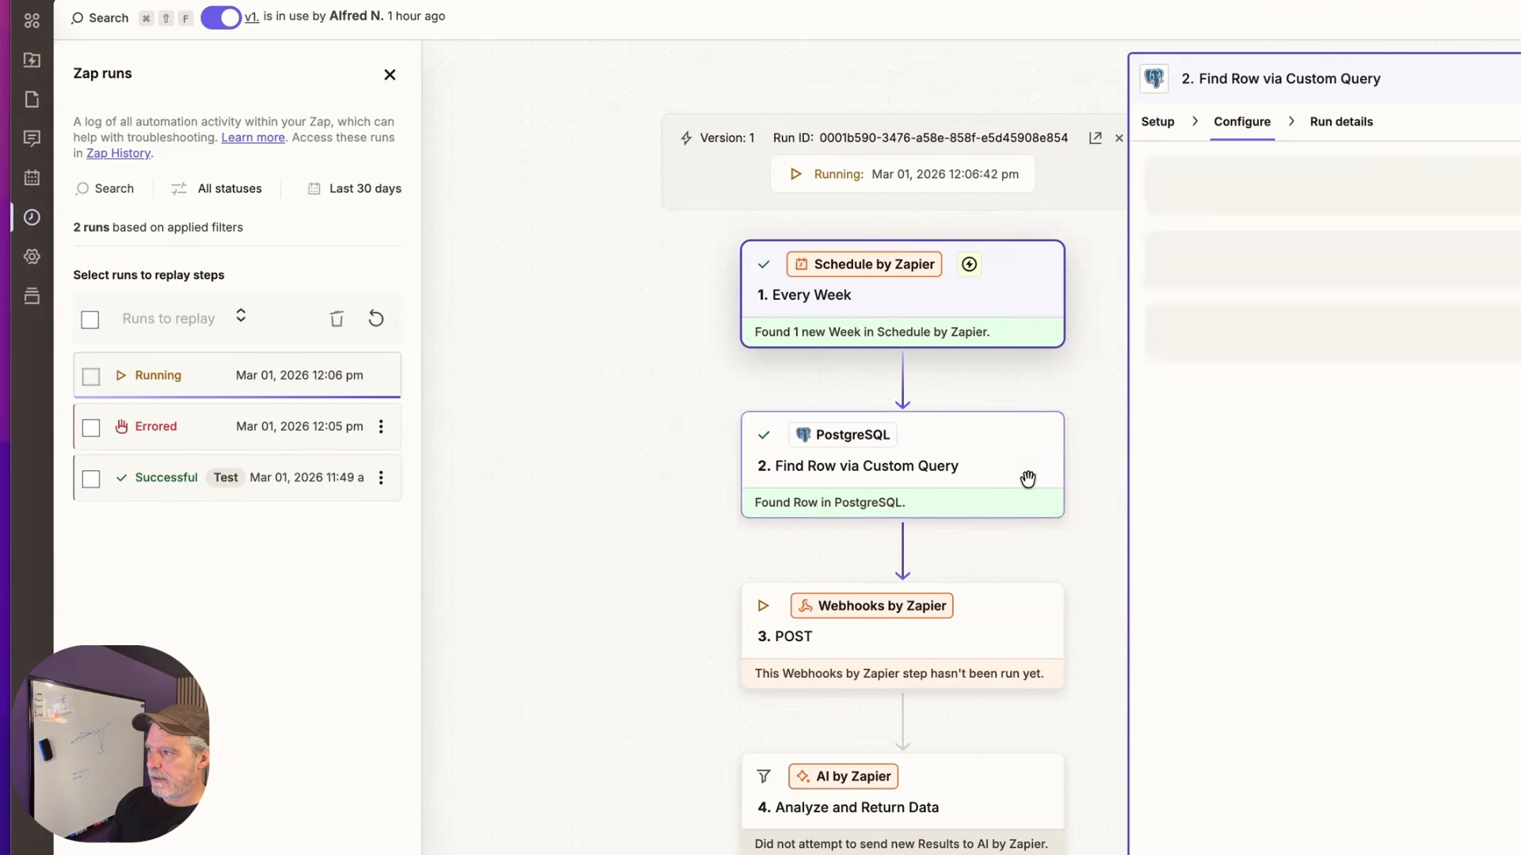
click(1334, 118)
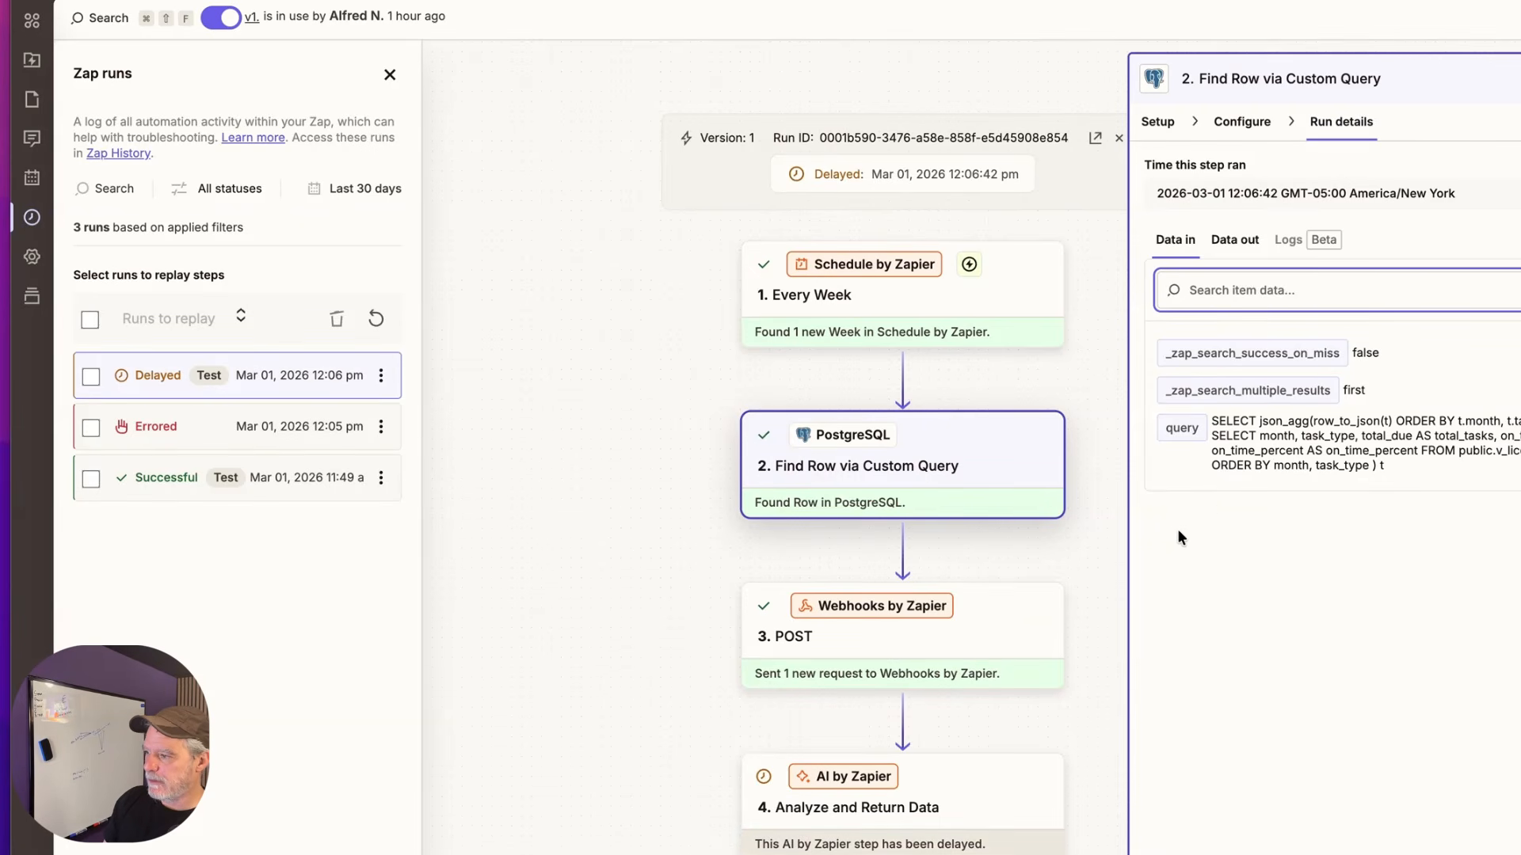
Review the run details of the webhook POST, AI analysis, Notion page and file upload steps
click(984, 603)
scroll(1028, 519, down, 2)
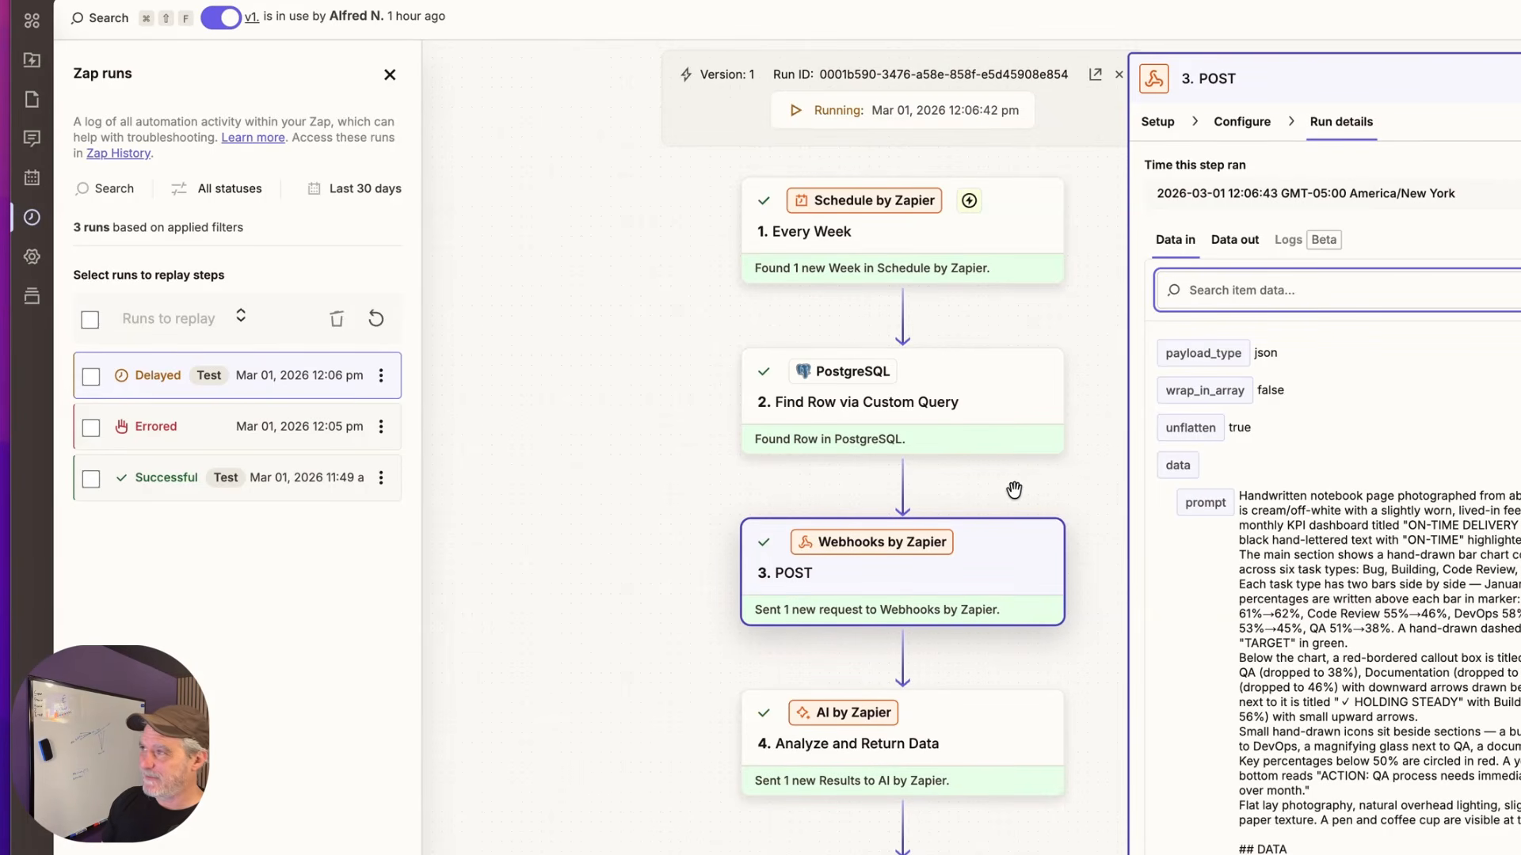
scroll(1008, 523, down, 3)
click(980, 628)
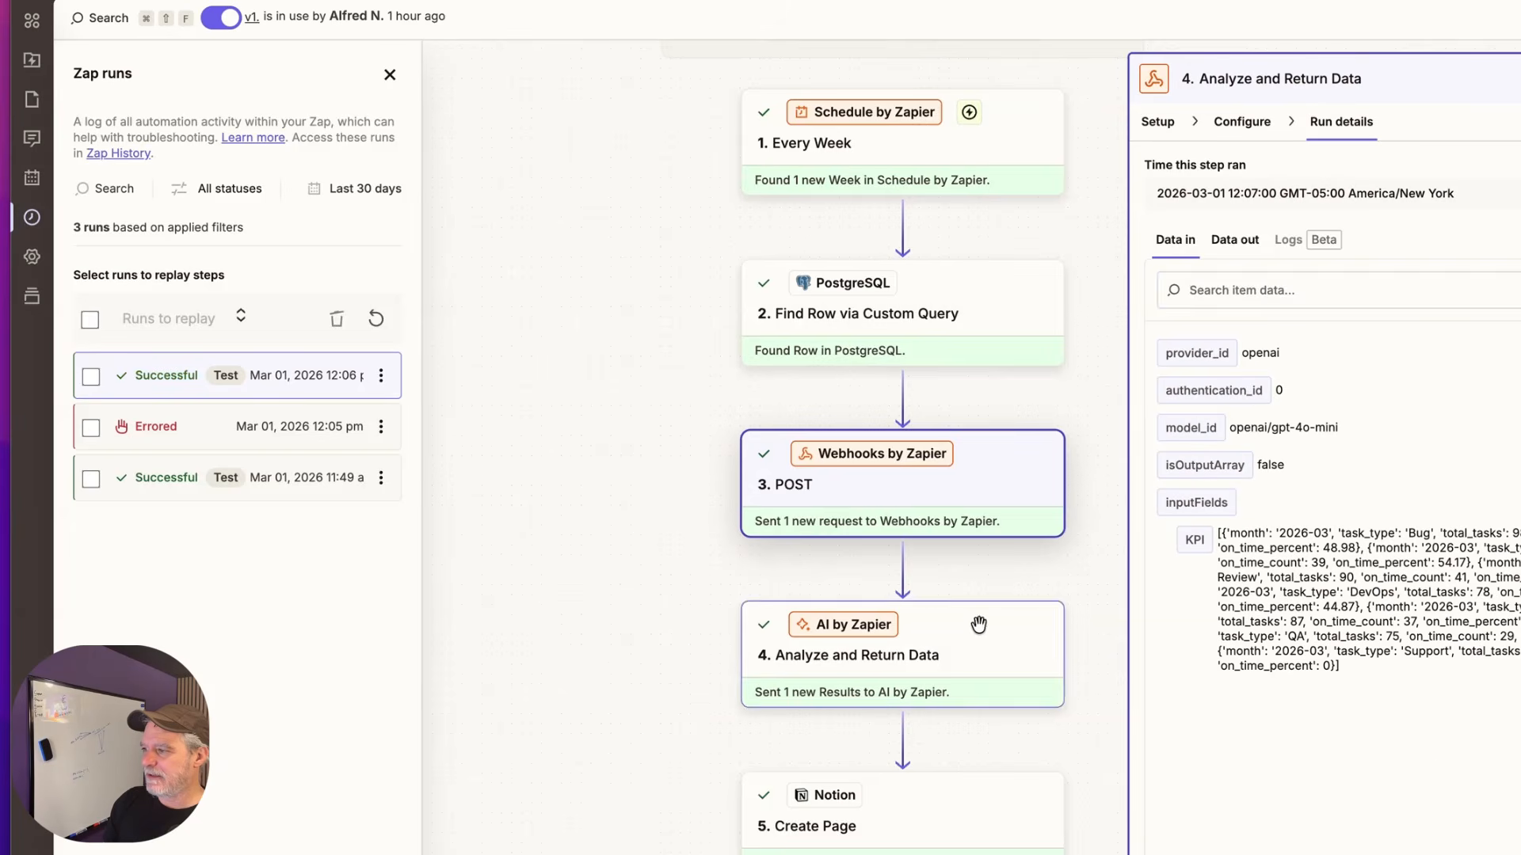
scroll(980, 628, down, 3)
scroll(981, 564, down, 2)
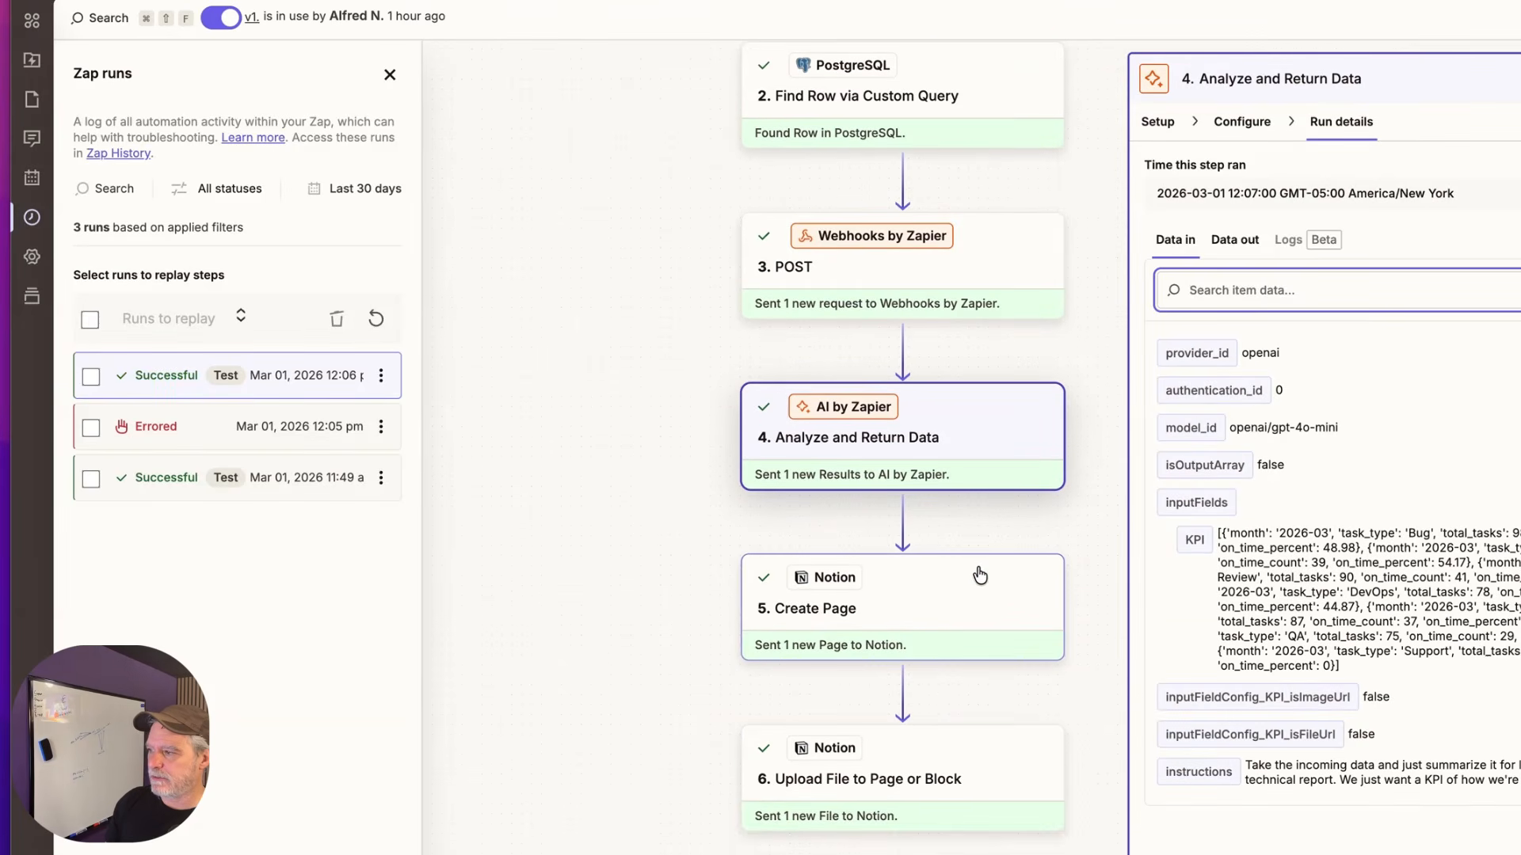
click(977, 602)
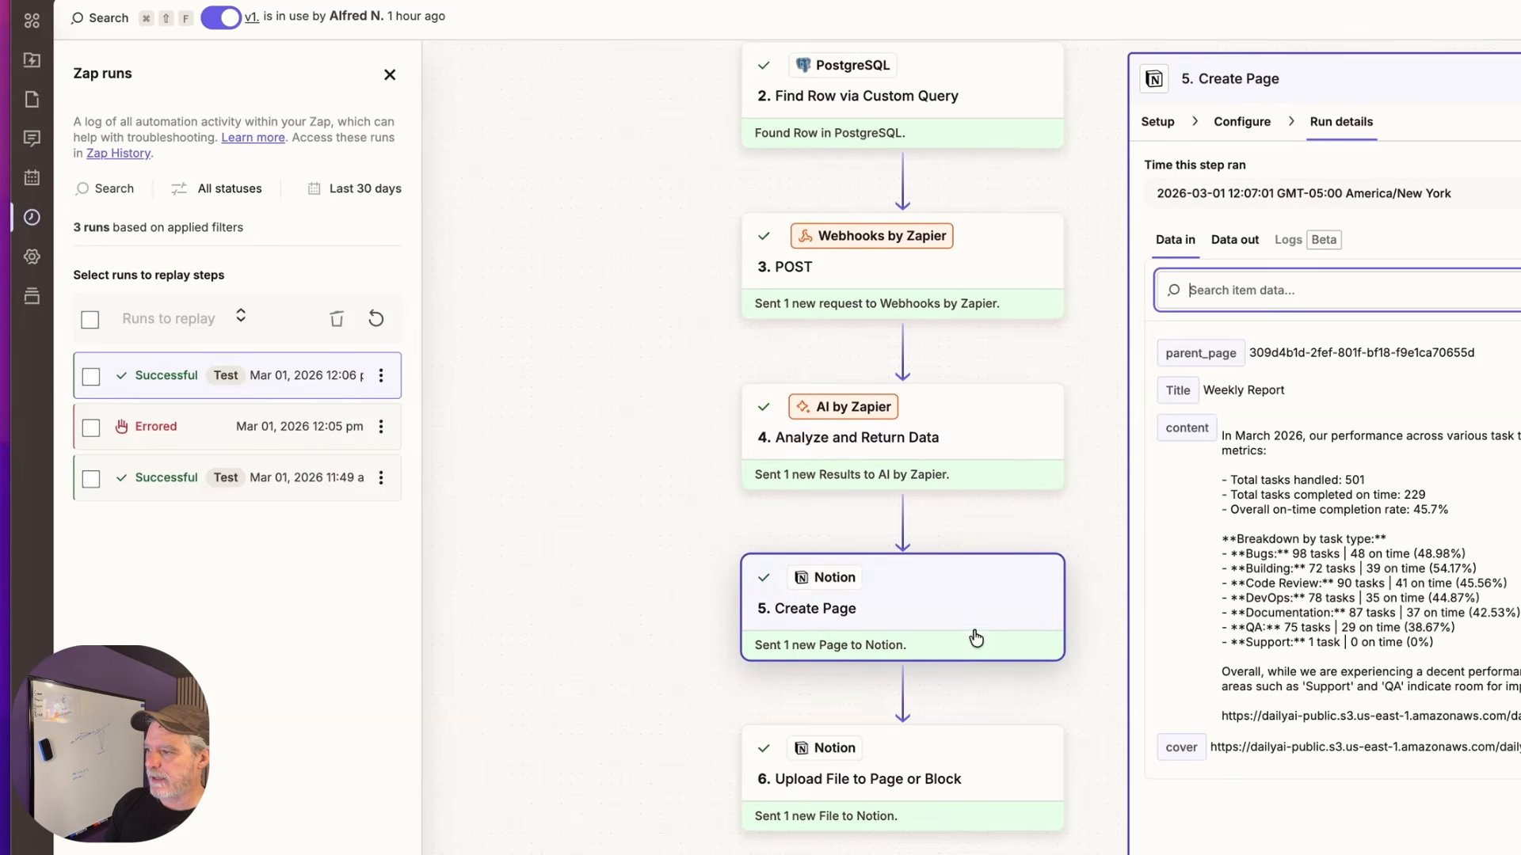
click(964, 765)
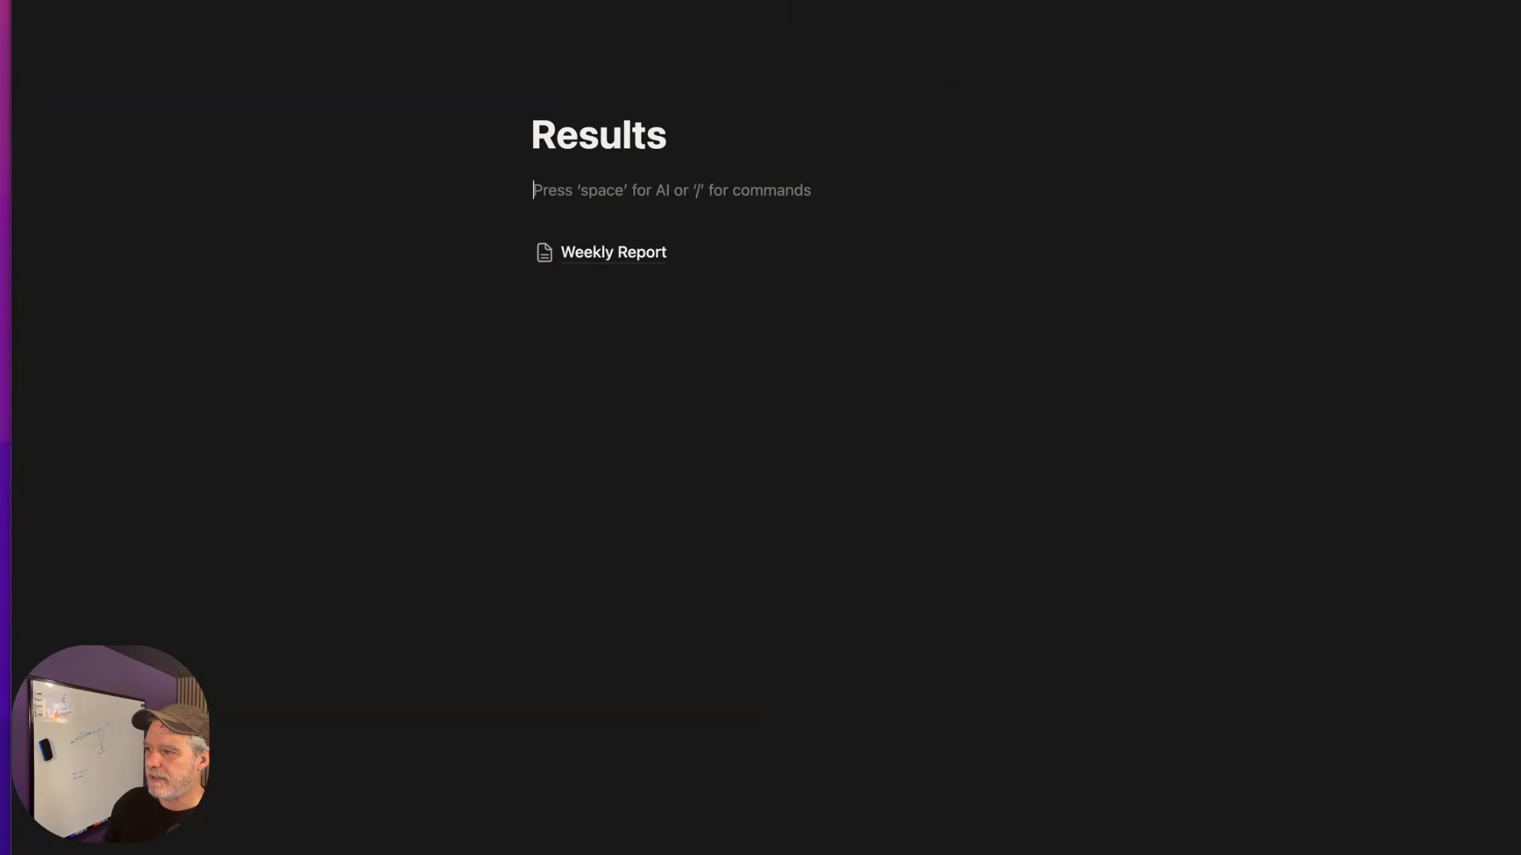
Open the Notion Weekly Report page and read through its March 2026 metrics and On-Time Delivery chart
click(615, 254)
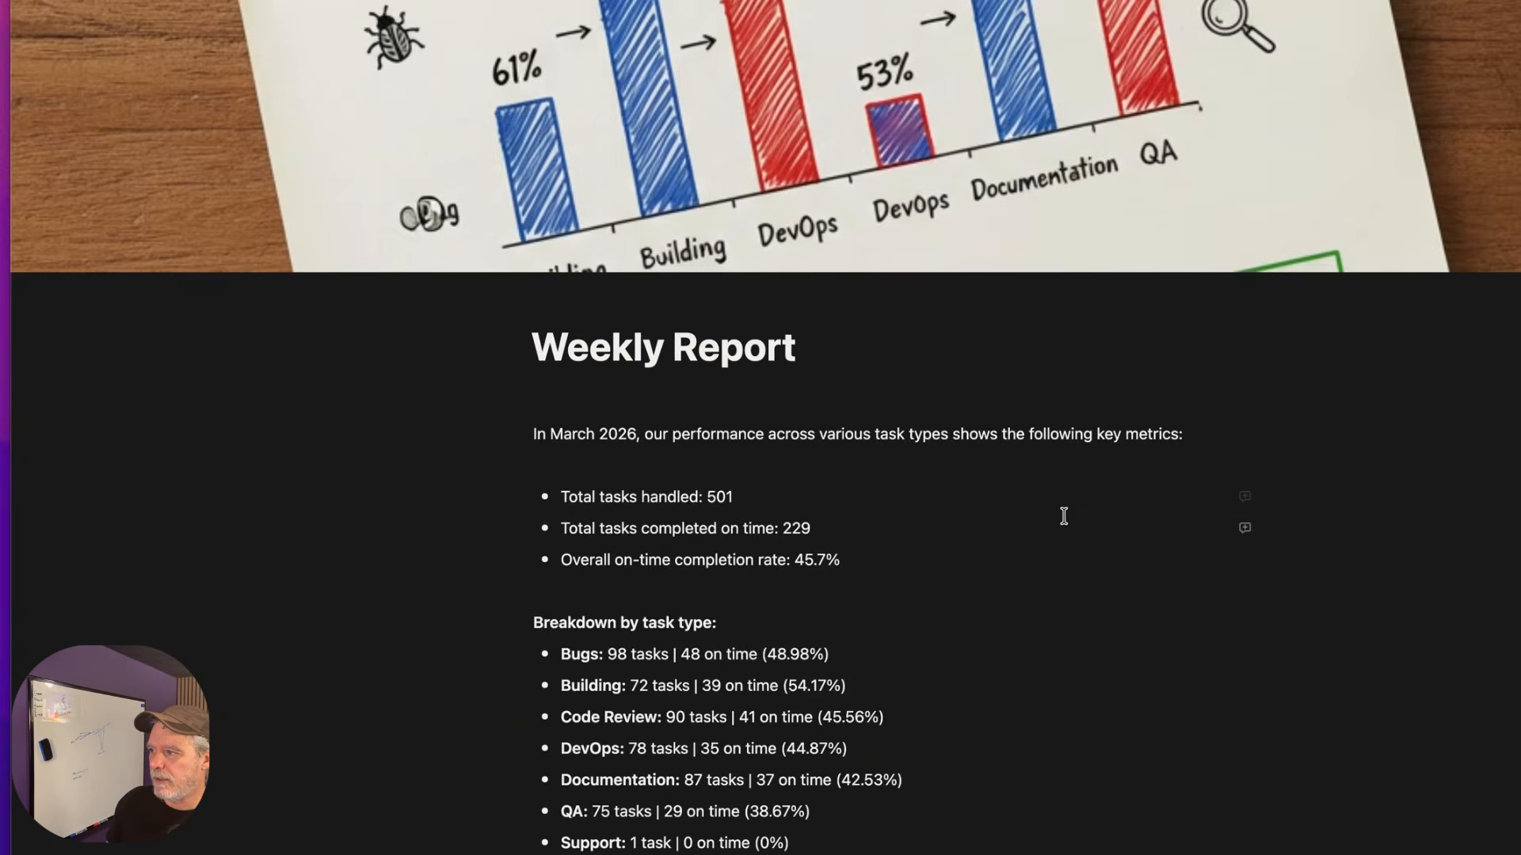
scroll(1062, 519, down, 10)
scroll(1063, 516, down, 2)
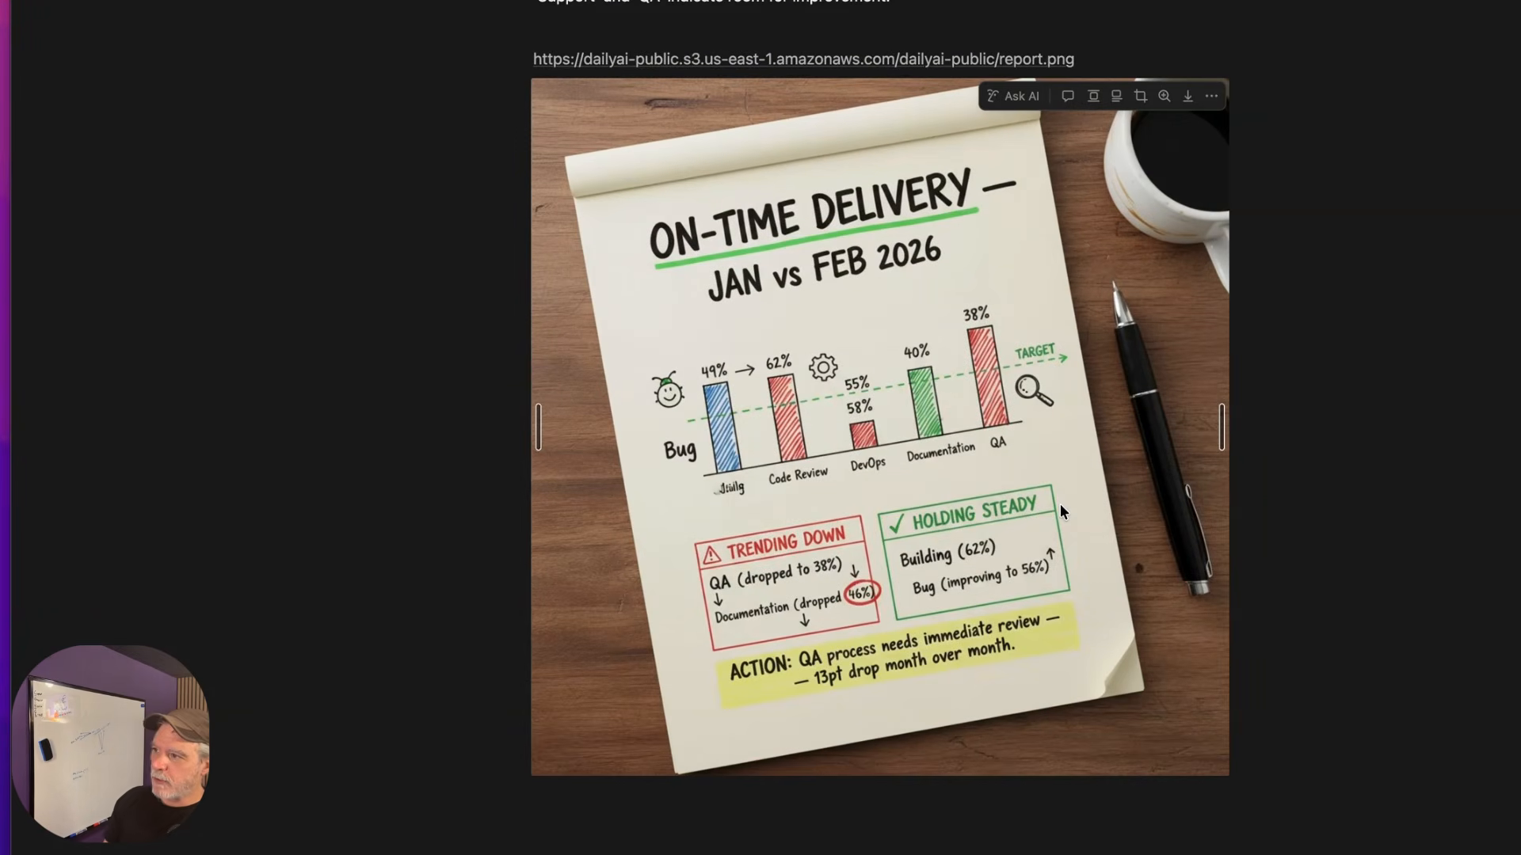
scroll(1060, 512, up, 10)
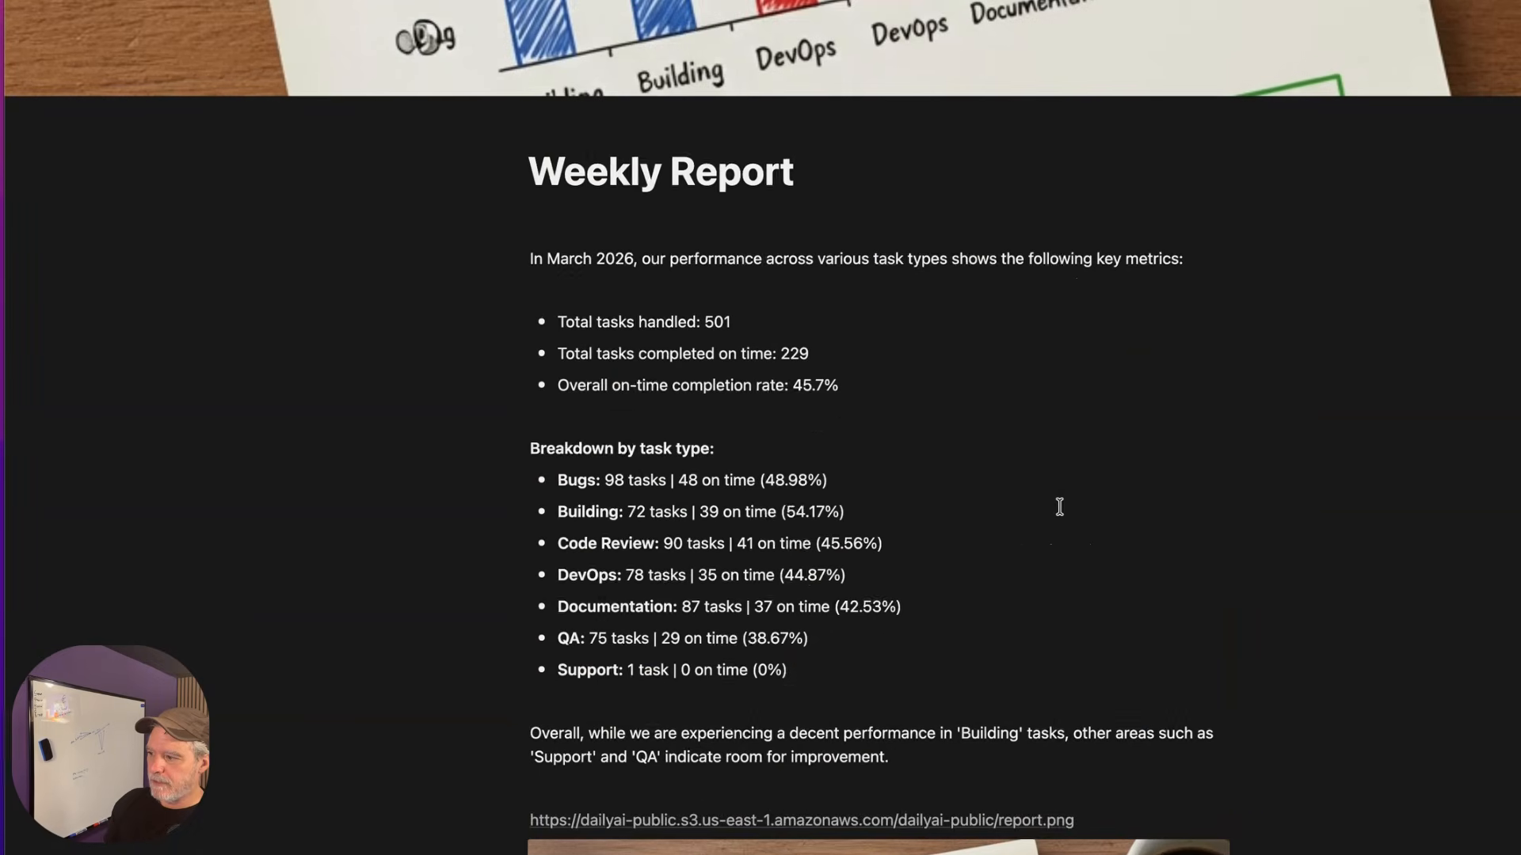
scroll(1059, 507, down, 7)
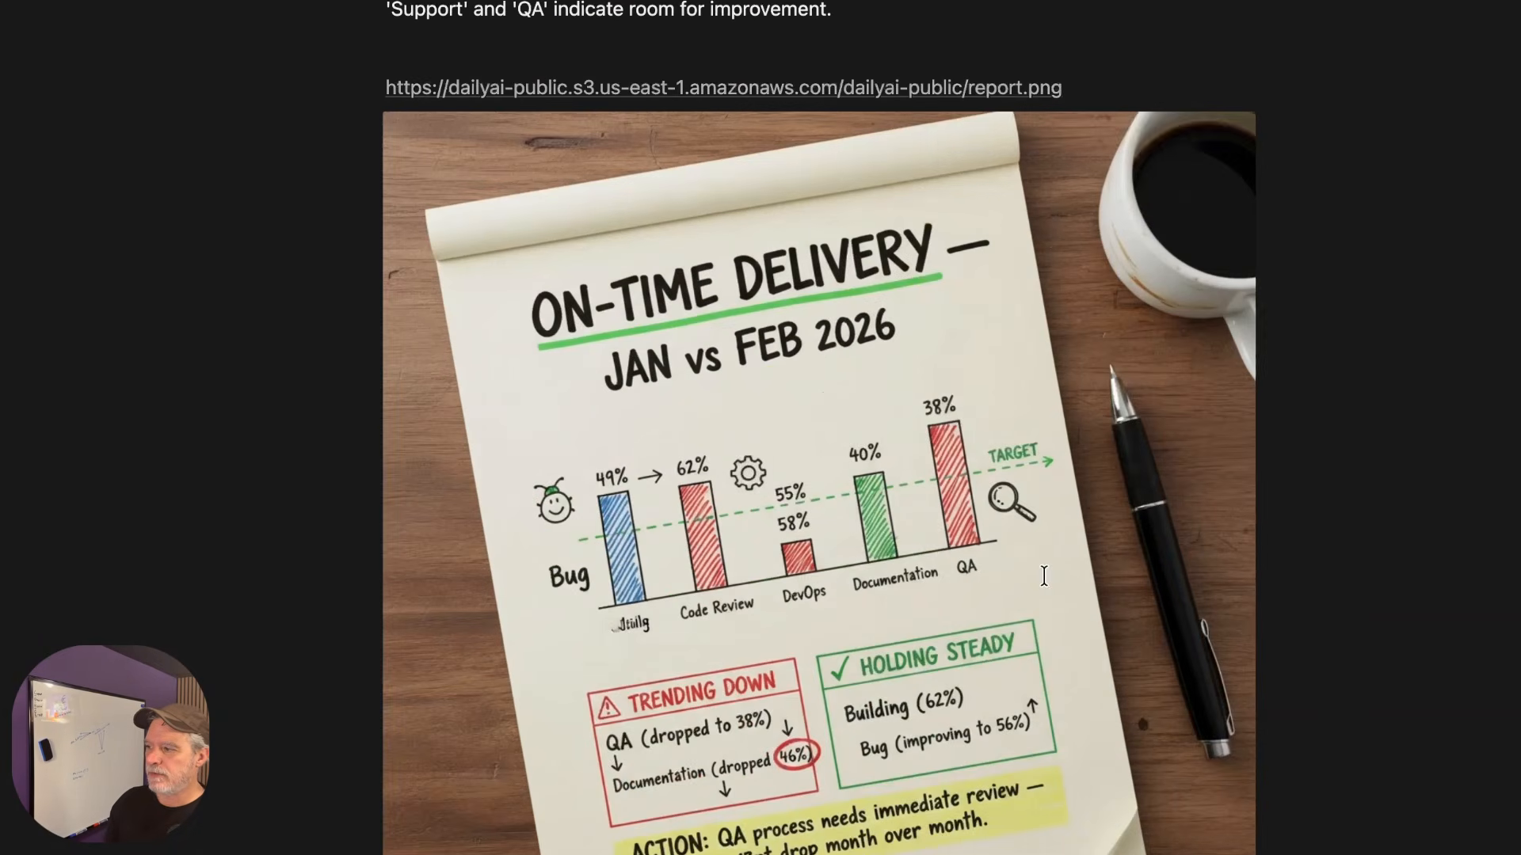
mouse_move(1048, 584)
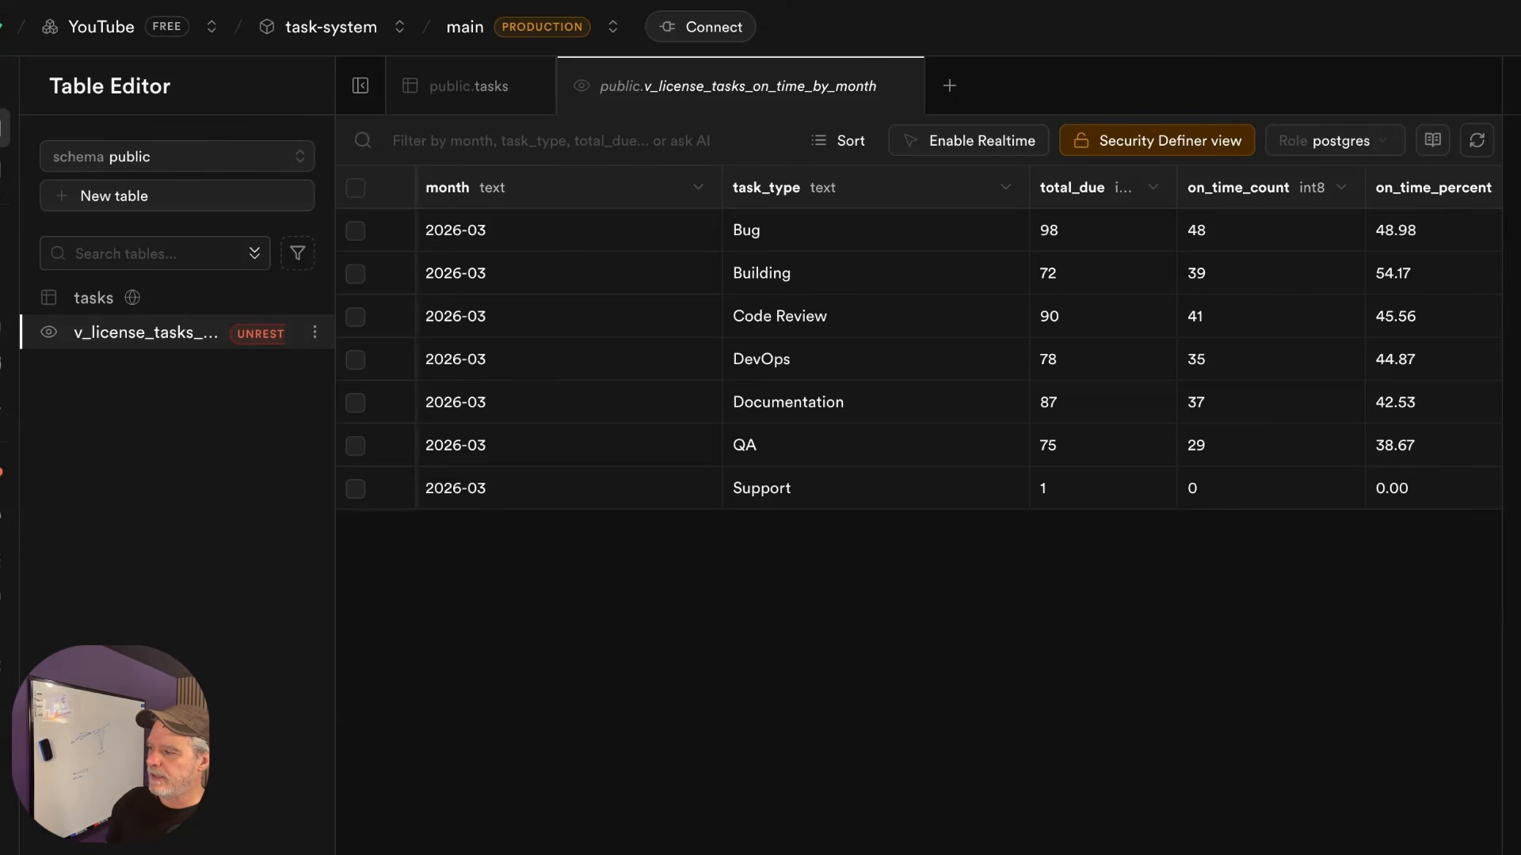
click(1128, 395)
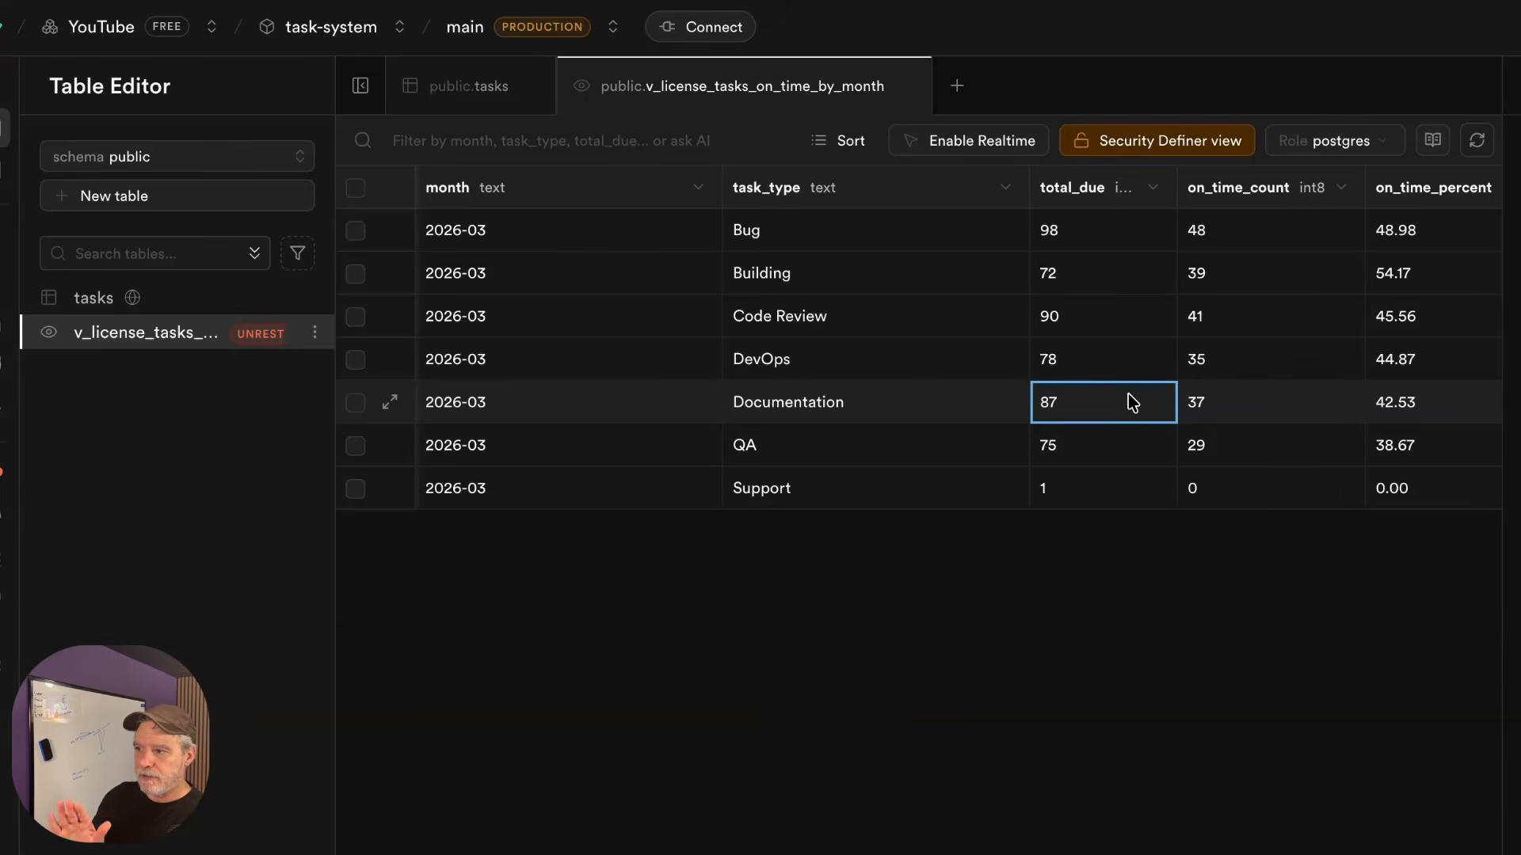